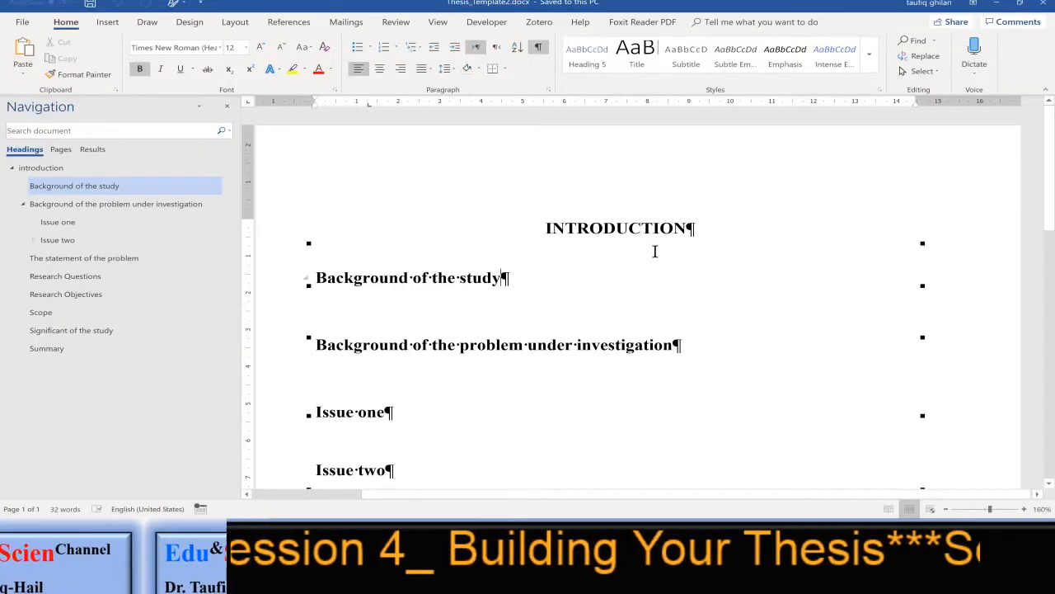
Step: Define a new multilevel list on the INTRODUCTION heading with "Part" before the level 1 number
click(545, 229)
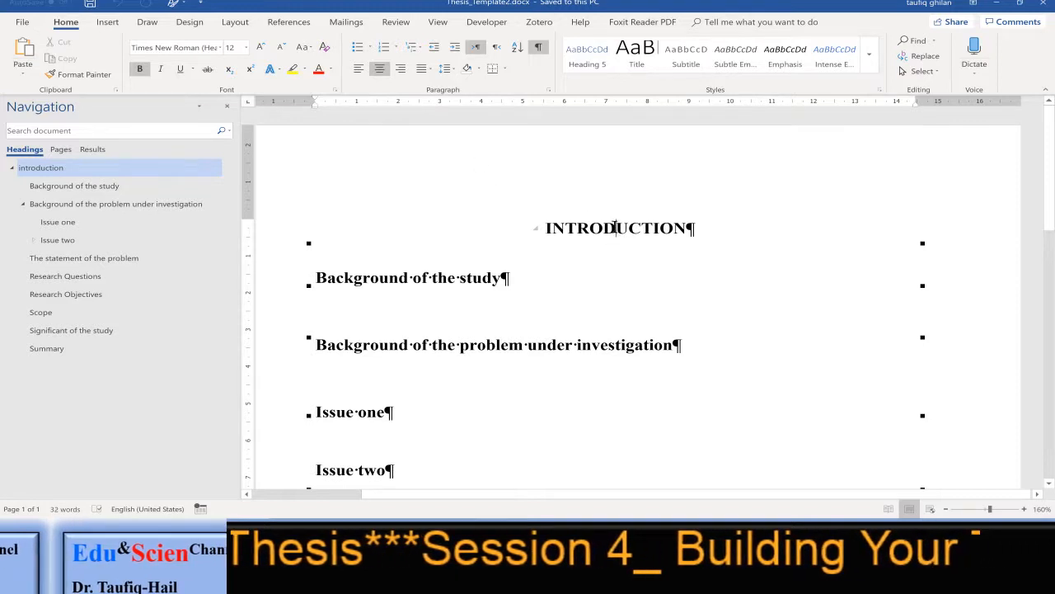
click(869, 54)
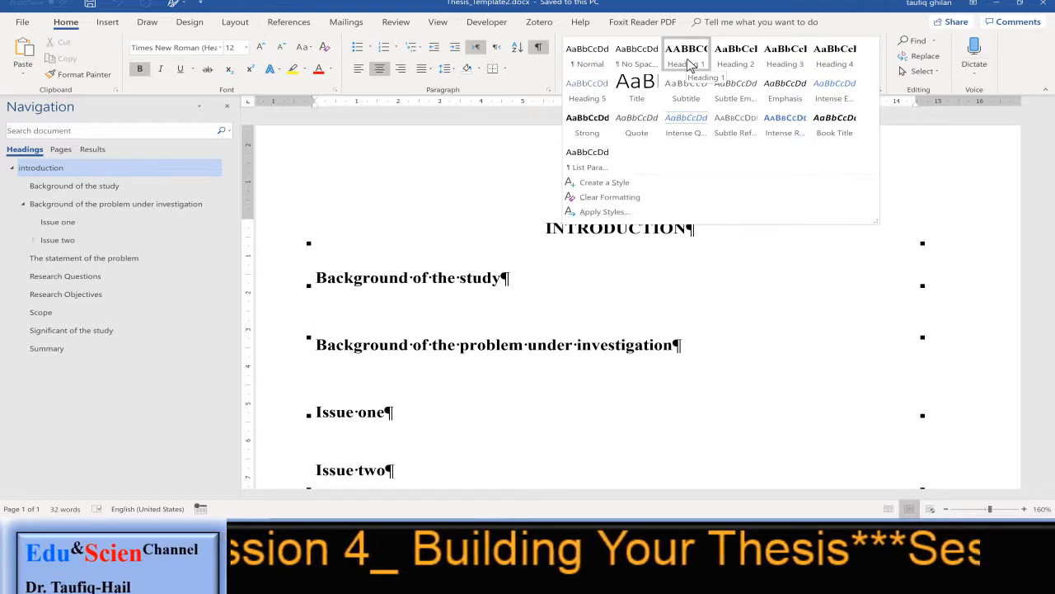
click(541, 239)
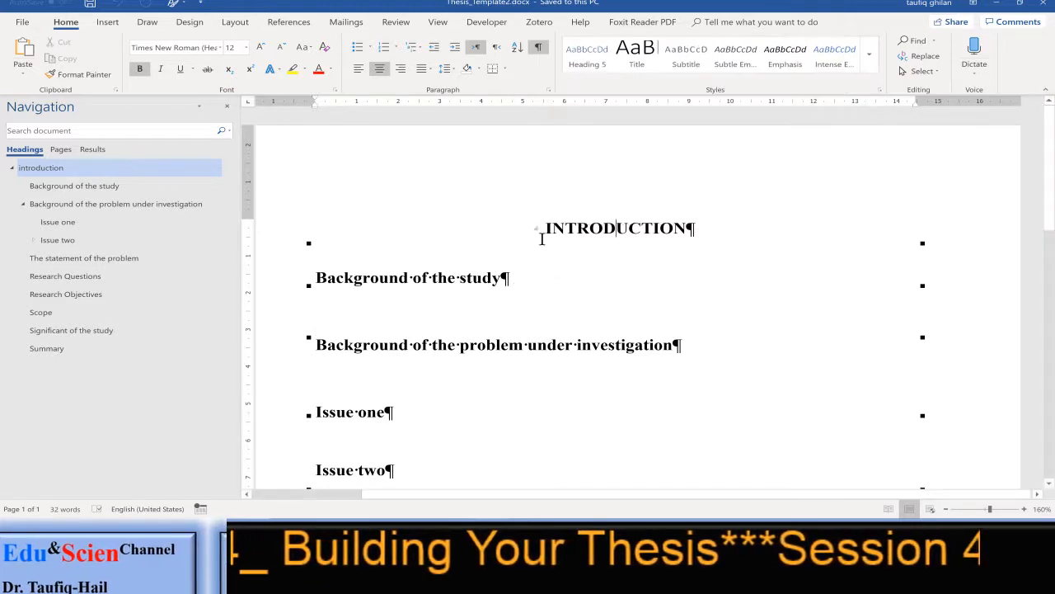
click(417, 49)
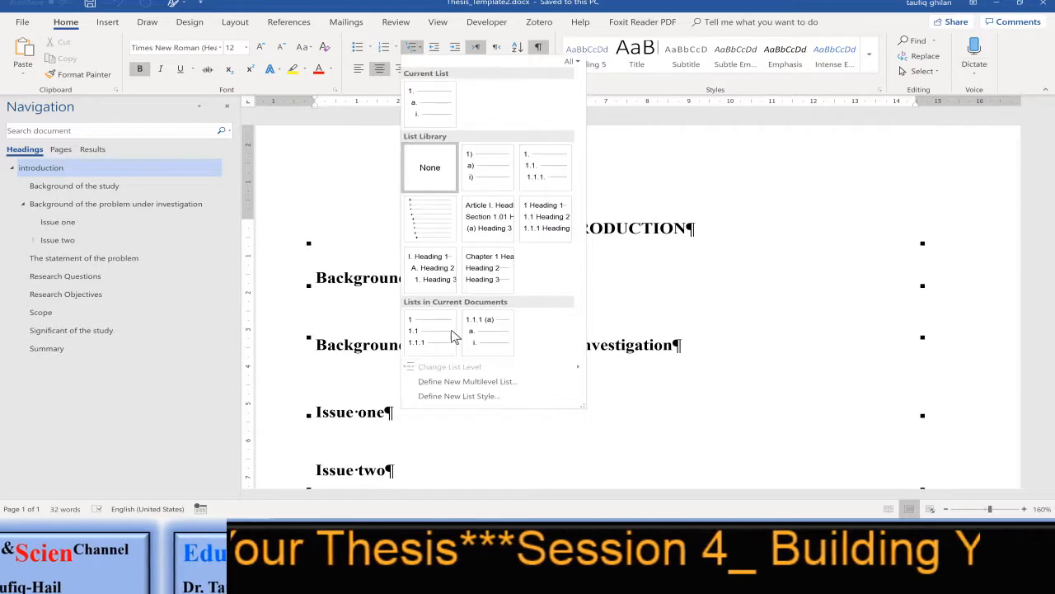
click(495, 383)
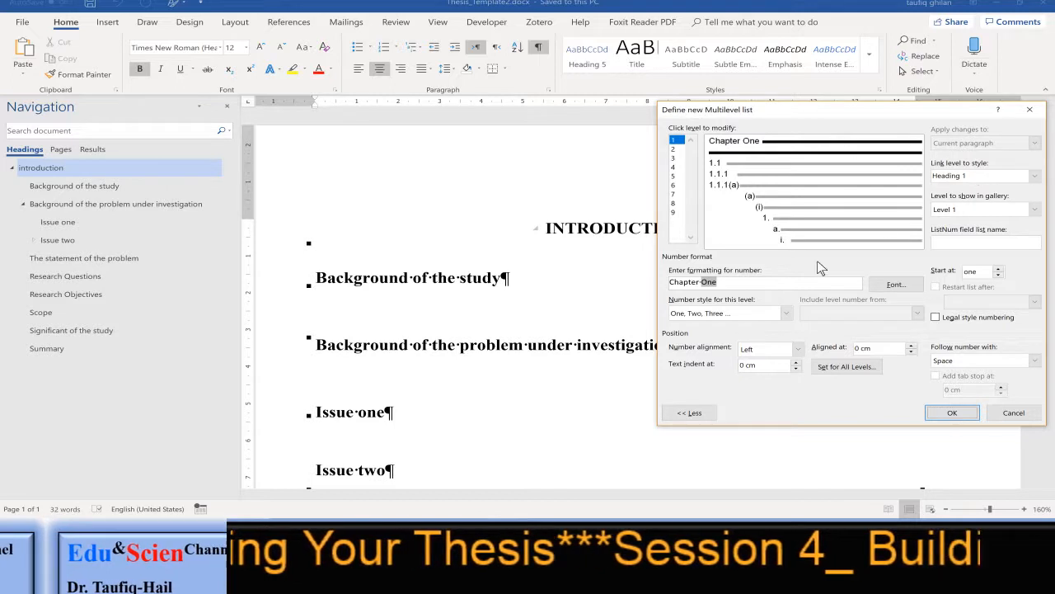
drag(699, 282, 669, 283)
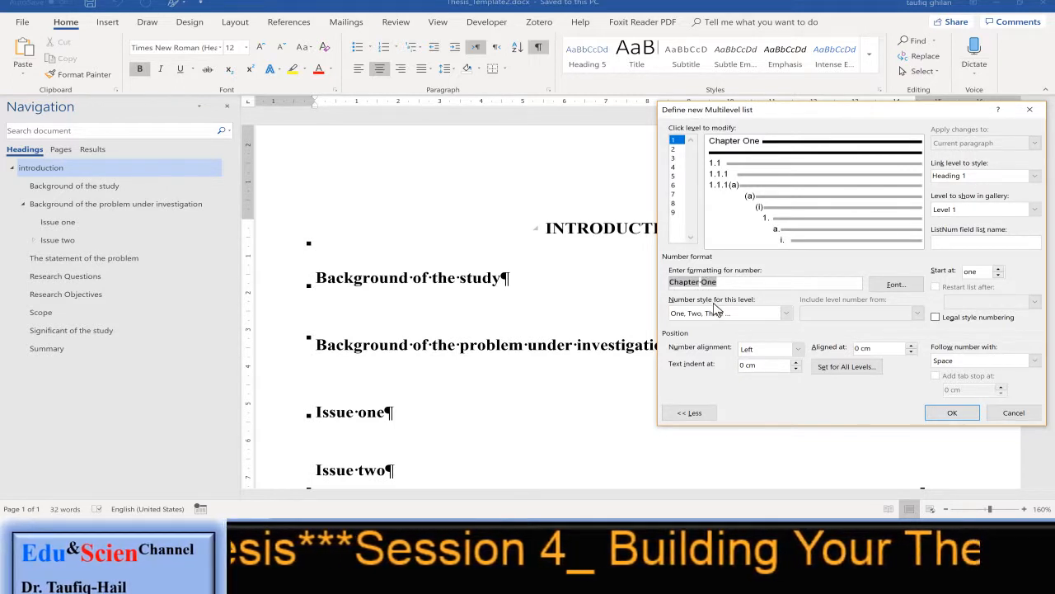
text(Part)
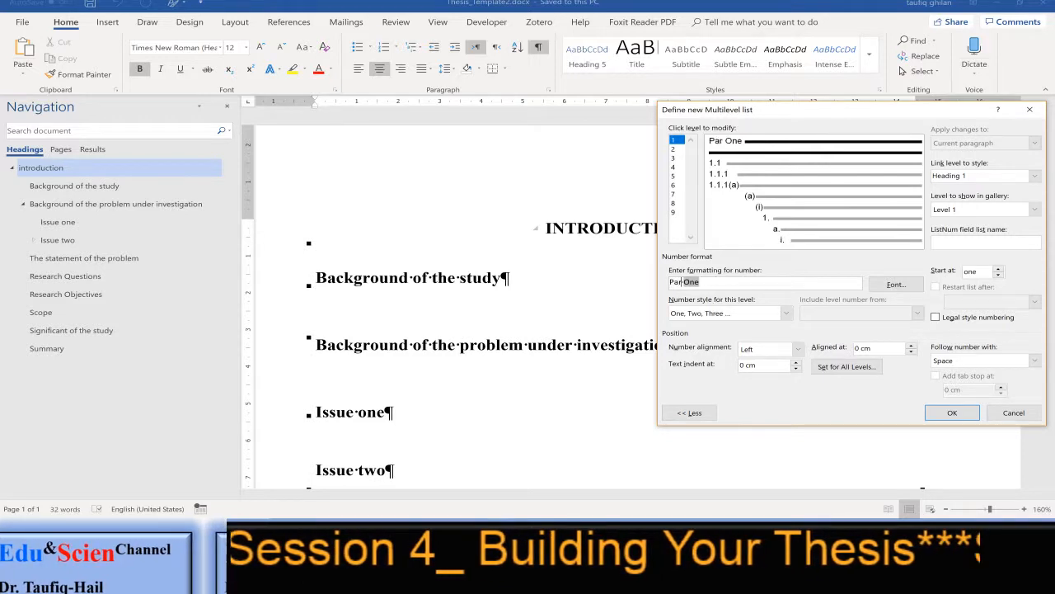
click(952, 412)
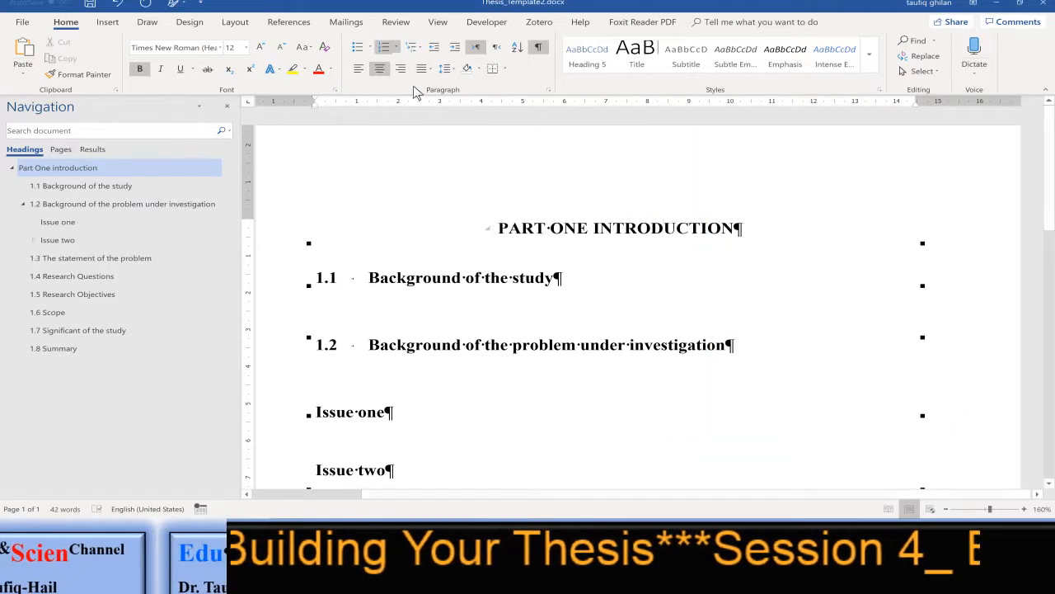
Step: Reopen the multilevel list definition and replace the level 1 number prefix with "Chapter"
click(419, 48)
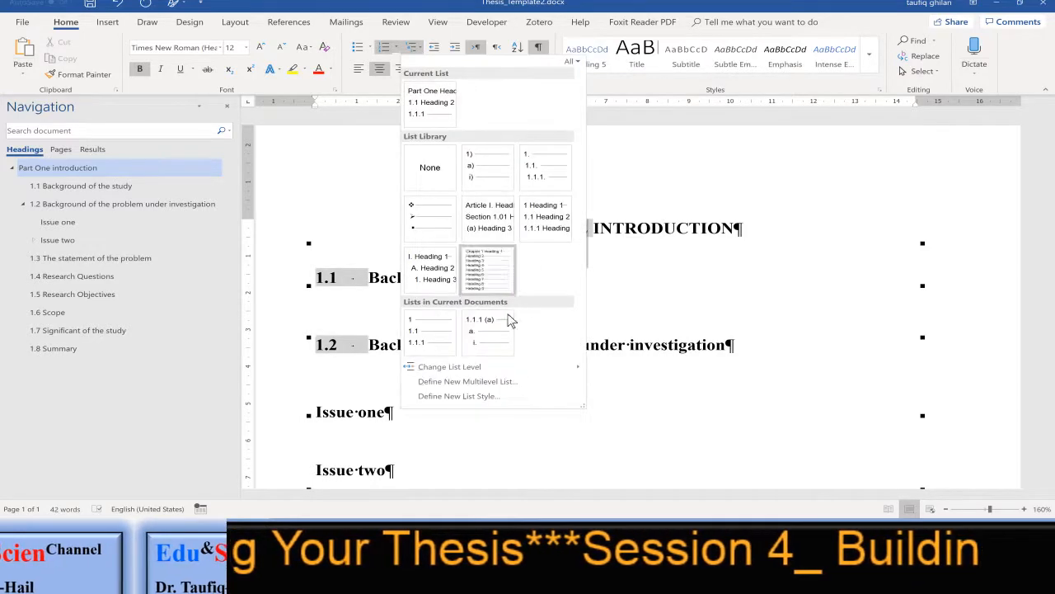
click(520, 384)
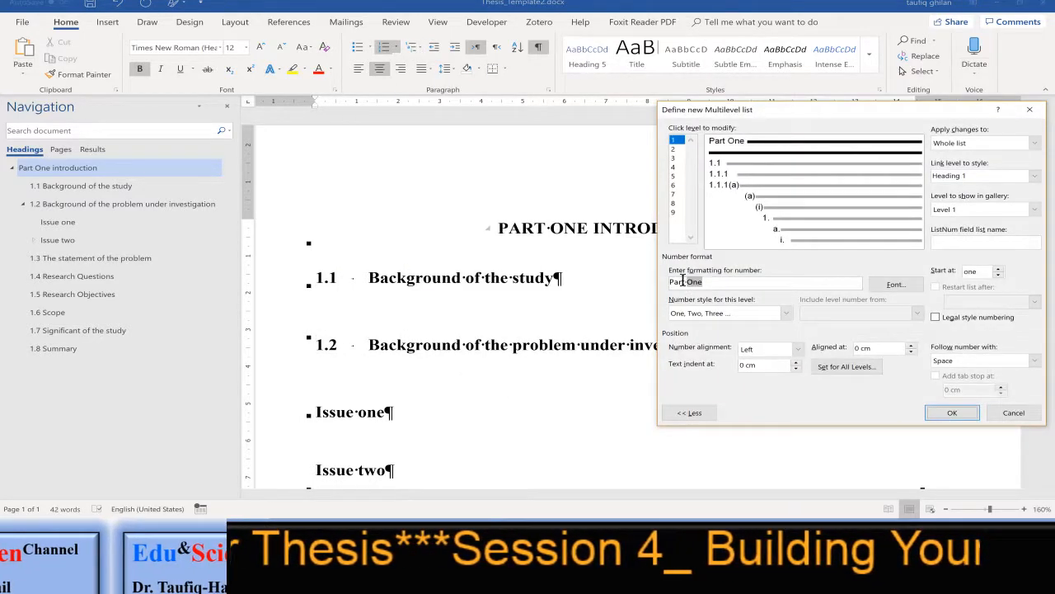
drag(685, 281, 662, 281)
text(Chapter)
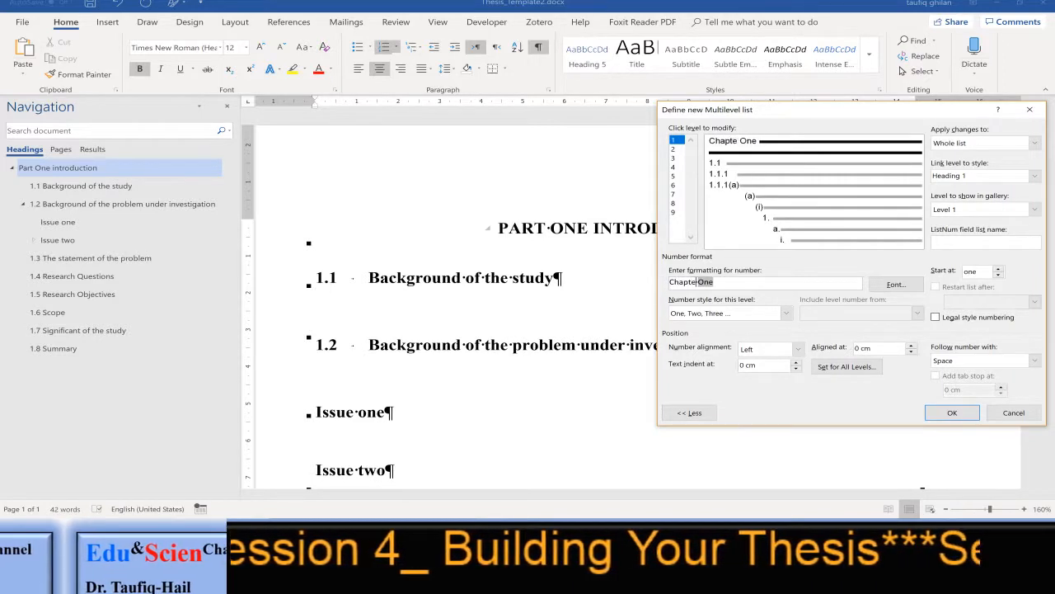
Step: Try the 1, 2, 3 number style for level 1 and switch back to One, Two, Three
click(787, 314)
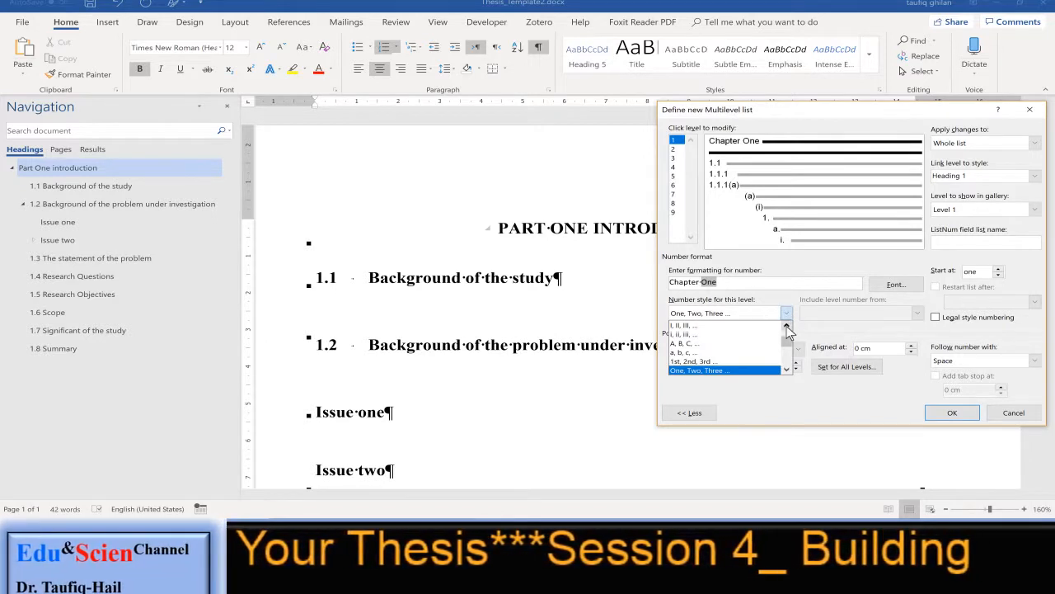
click(787, 327)
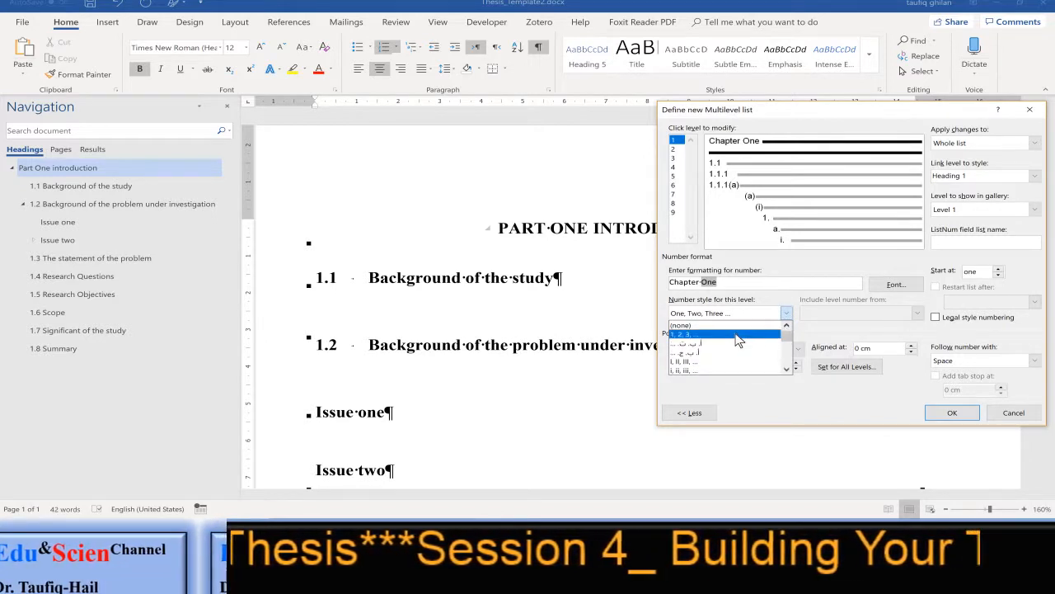
click(738, 337)
click(787, 314)
scroll(786, 342, down, 2)
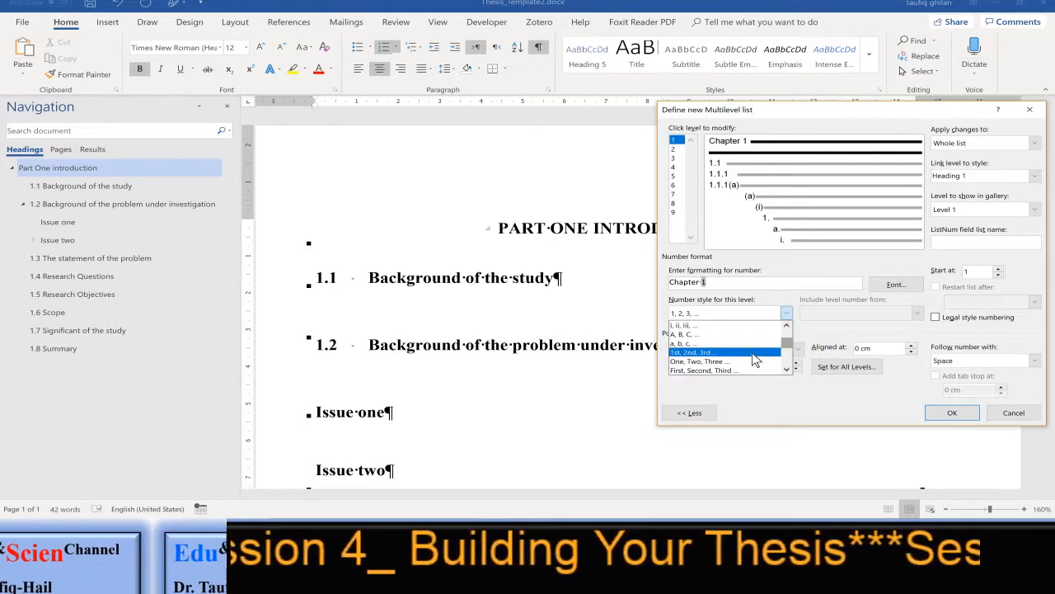
click(746, 361)
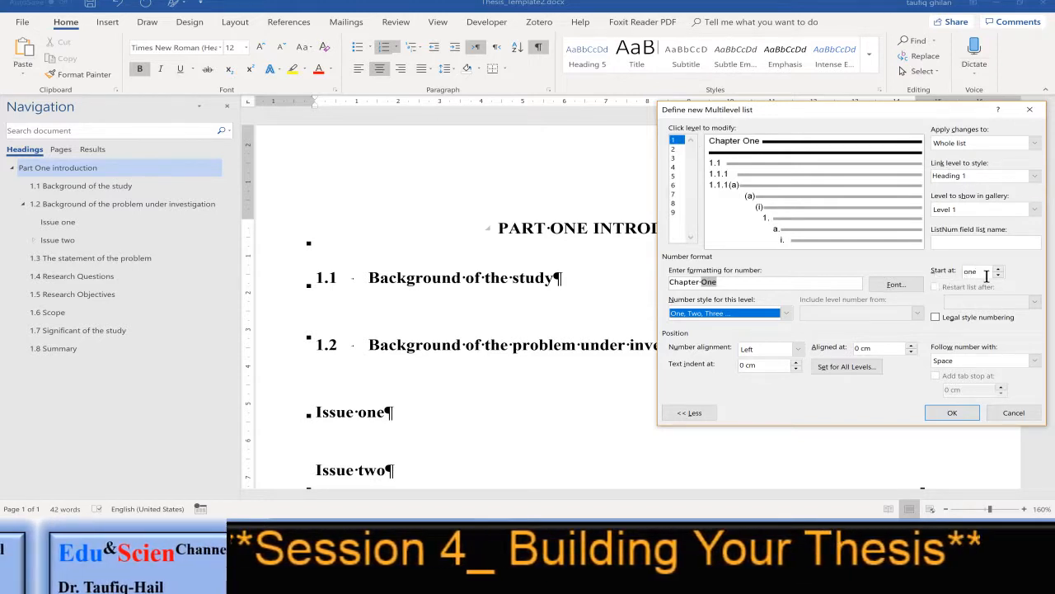
Step: Try a tab character after the level 1 number and switch back to a space
click(967, 362)
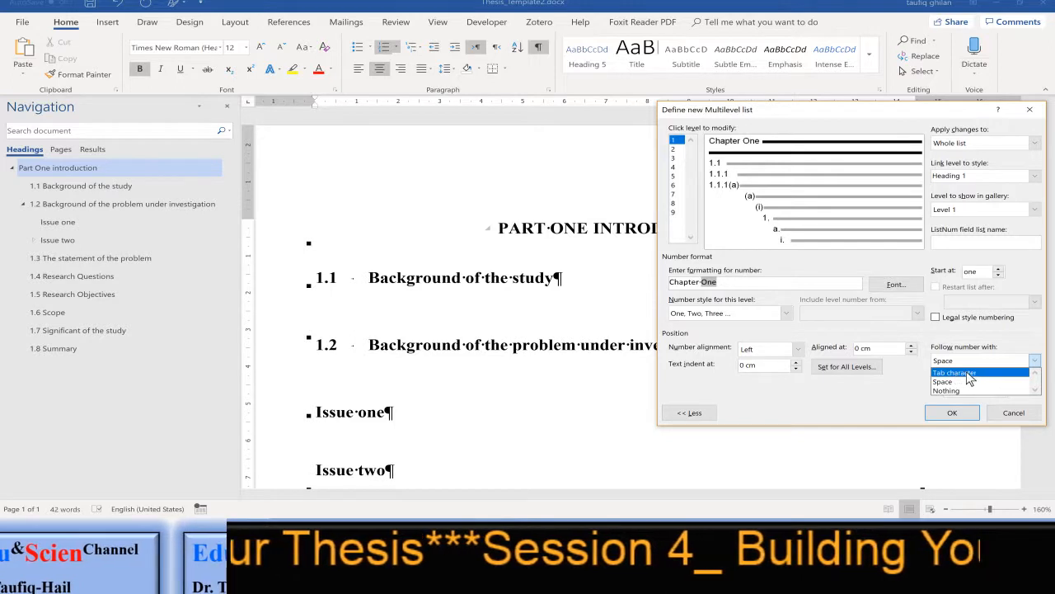
click(968, 373)
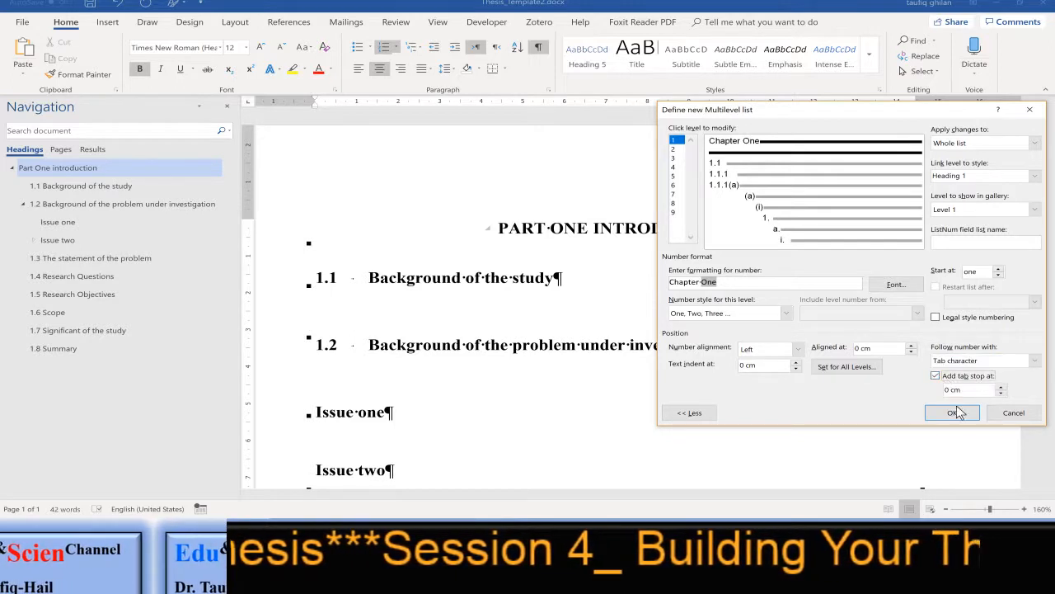
click(970, 363)
click(951, 383)
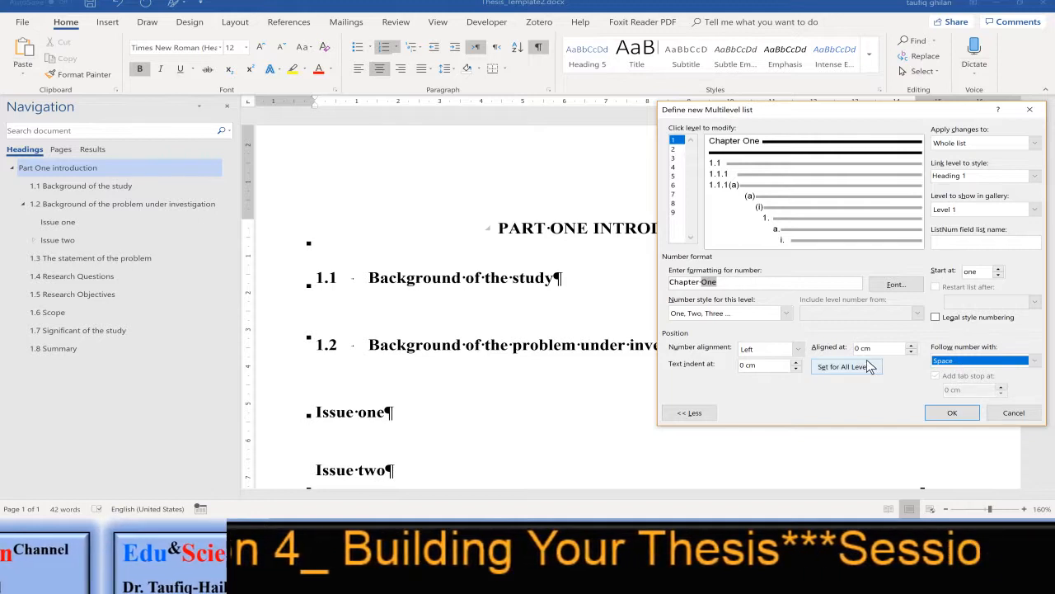
Step: Apply the Chapter One list definition and insert a line break between the chapter number and INTRODUCTION
click(766, 369)
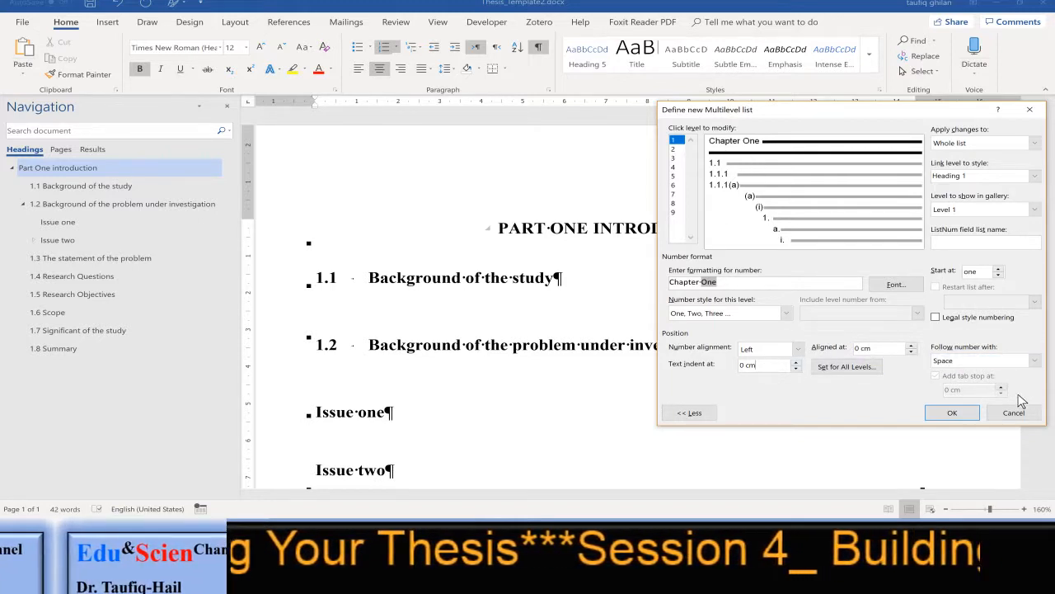
click(952, 414)
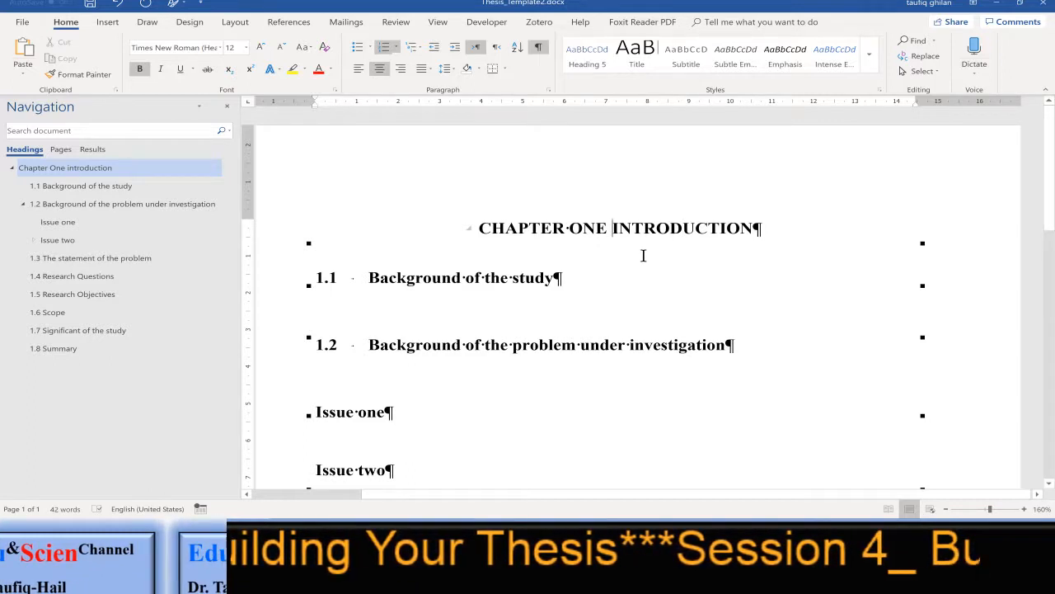
key(shift+Return)
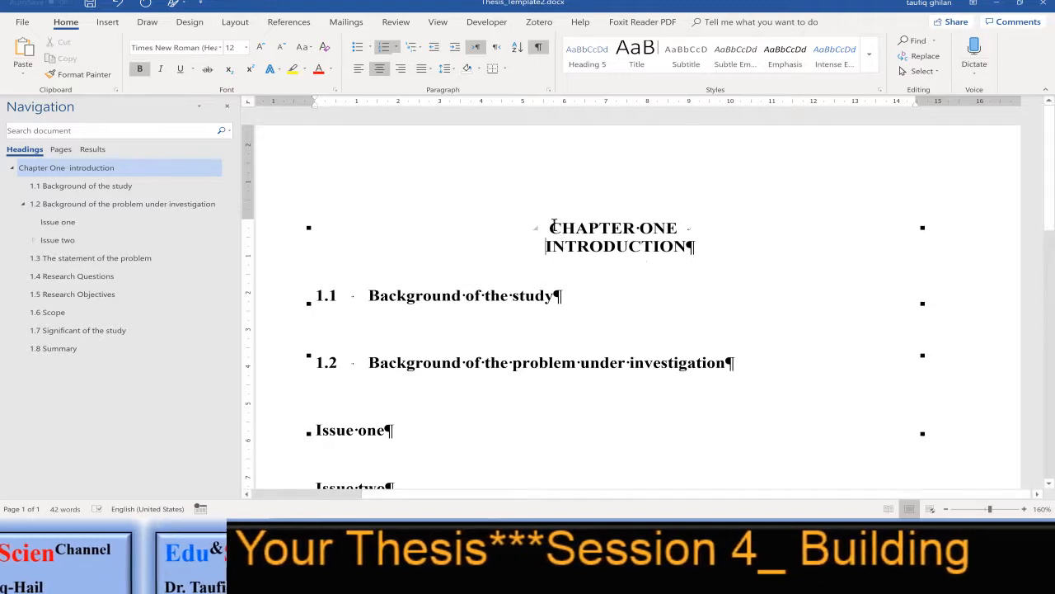
Step: Open the multilevel list definition for the "Background of the study" heading and examine level 2's linked style and number format
click(469, 297)
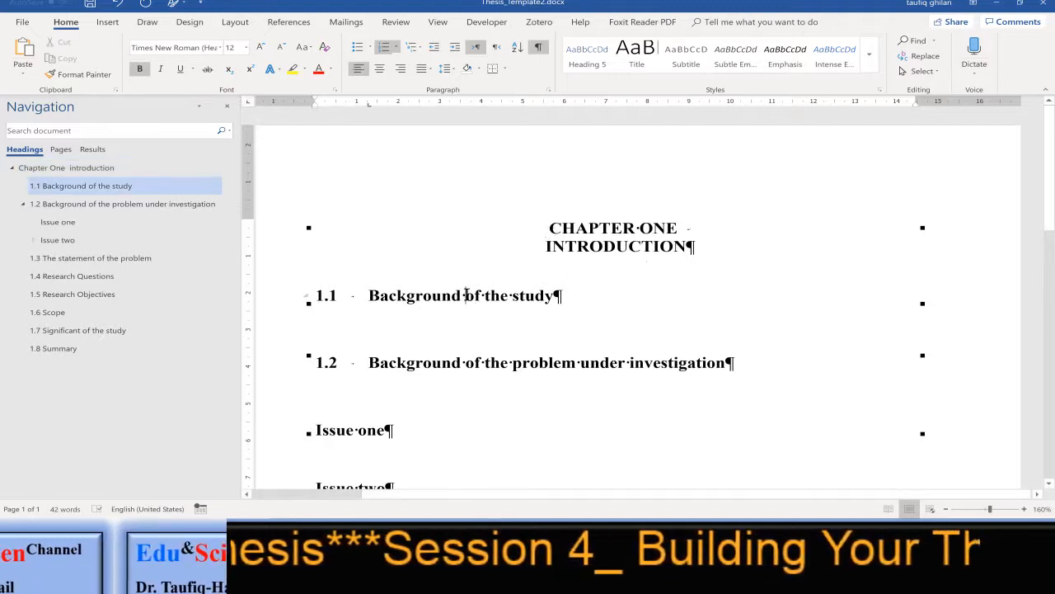
click(416, 50)
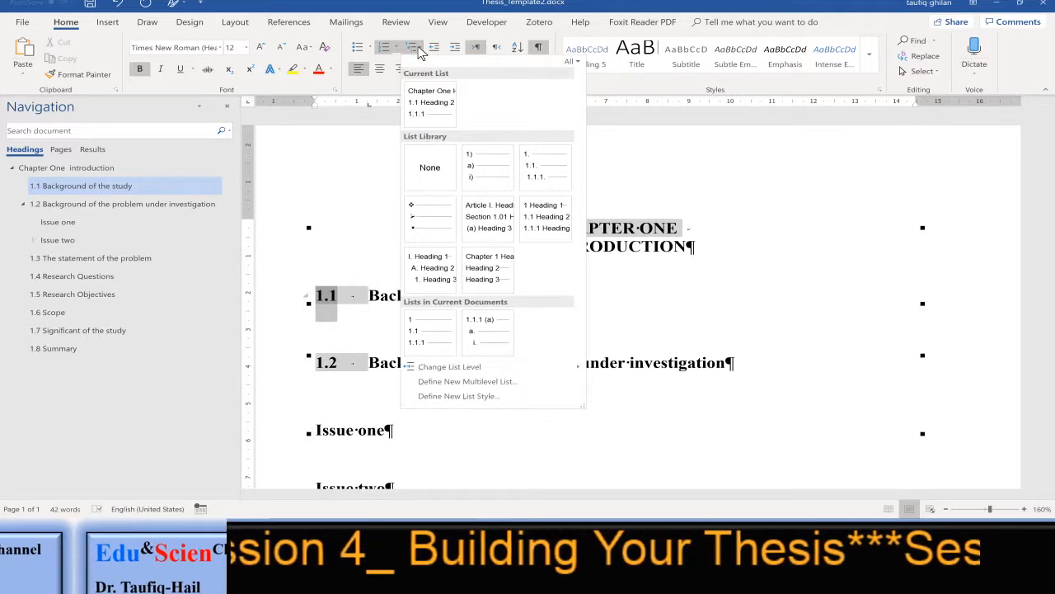
click(487, 385)
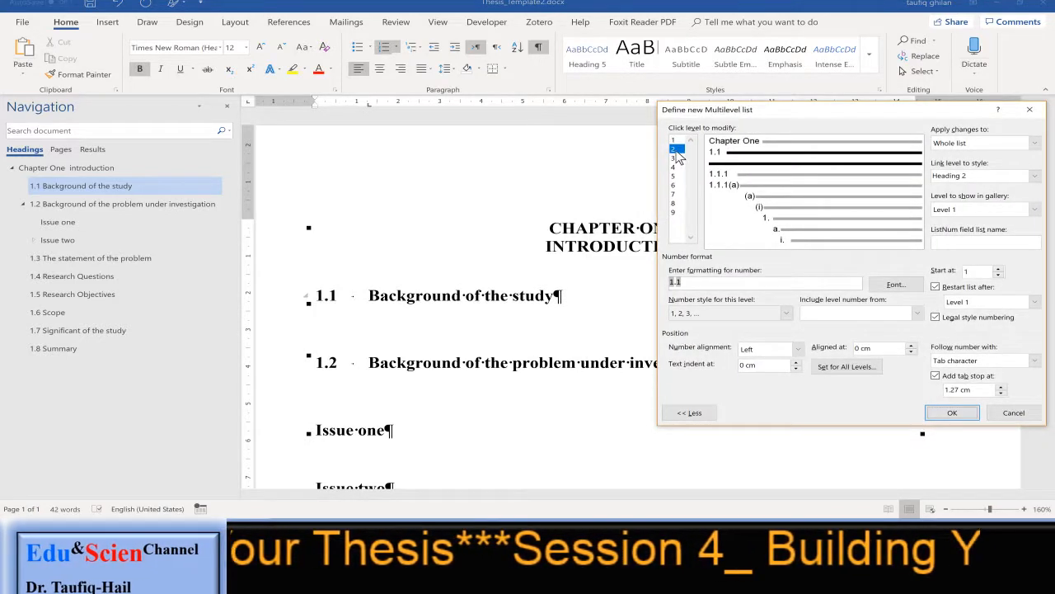
click(1037, 178)
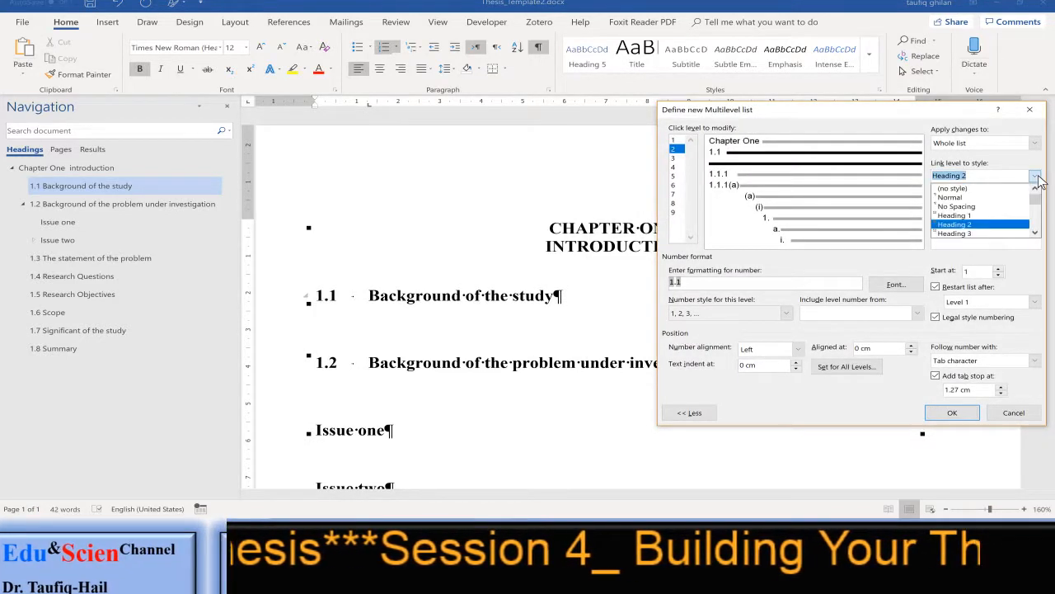
click(1040, 180)
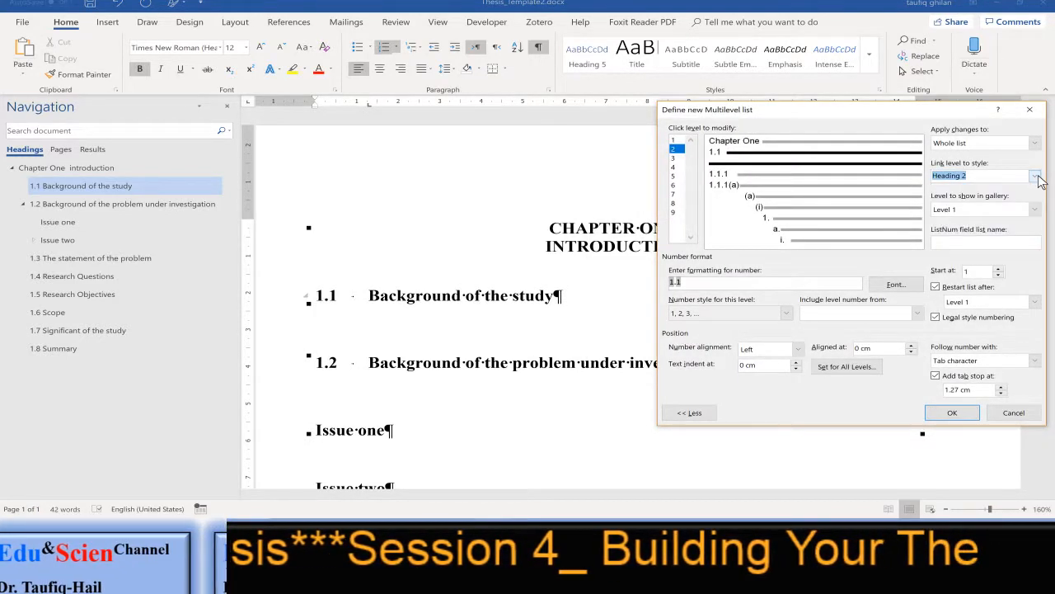
double_click(675, 282)
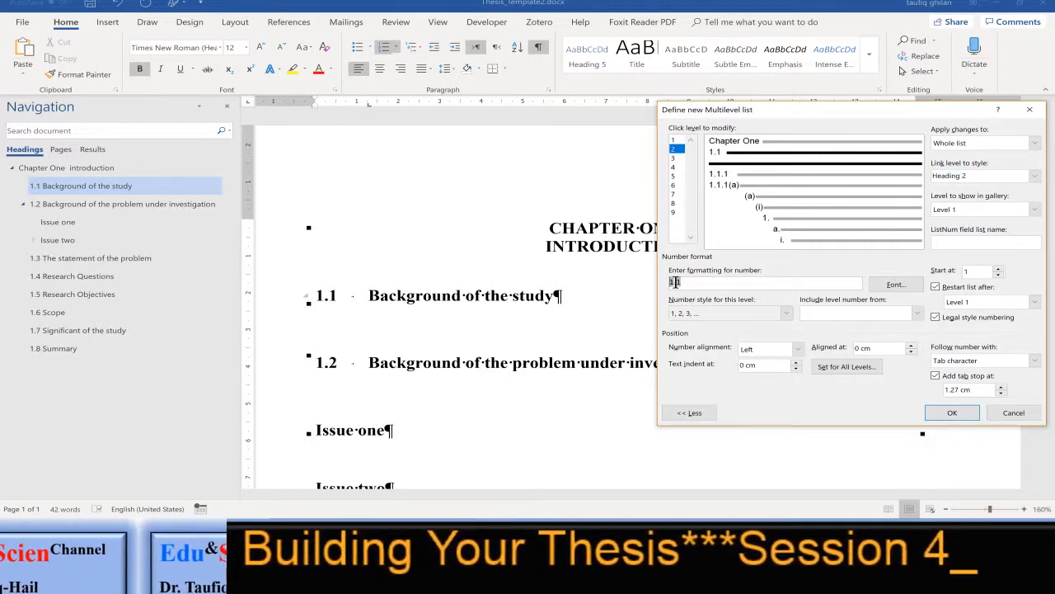
Step: Switch legal style numbering off and back on for level 2 to compare the number formats
click(936, 318)
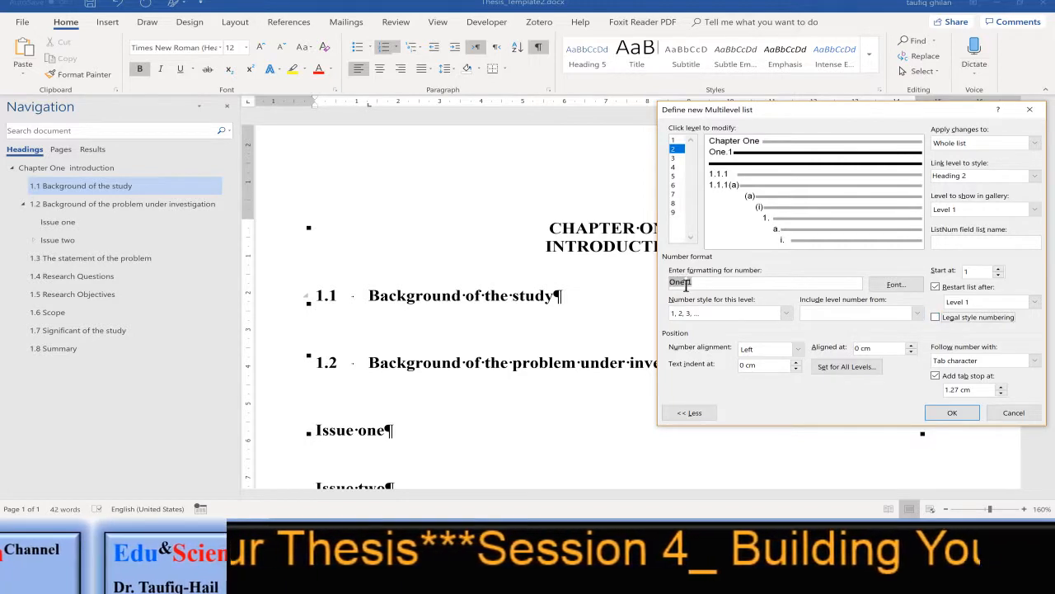
click(936, 317)
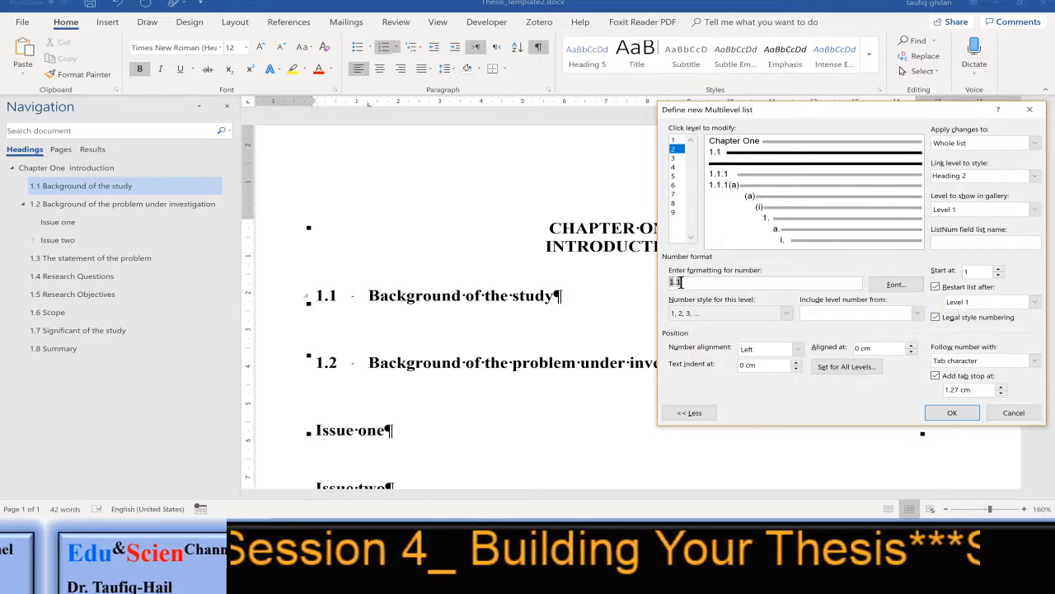
click(936, 317)
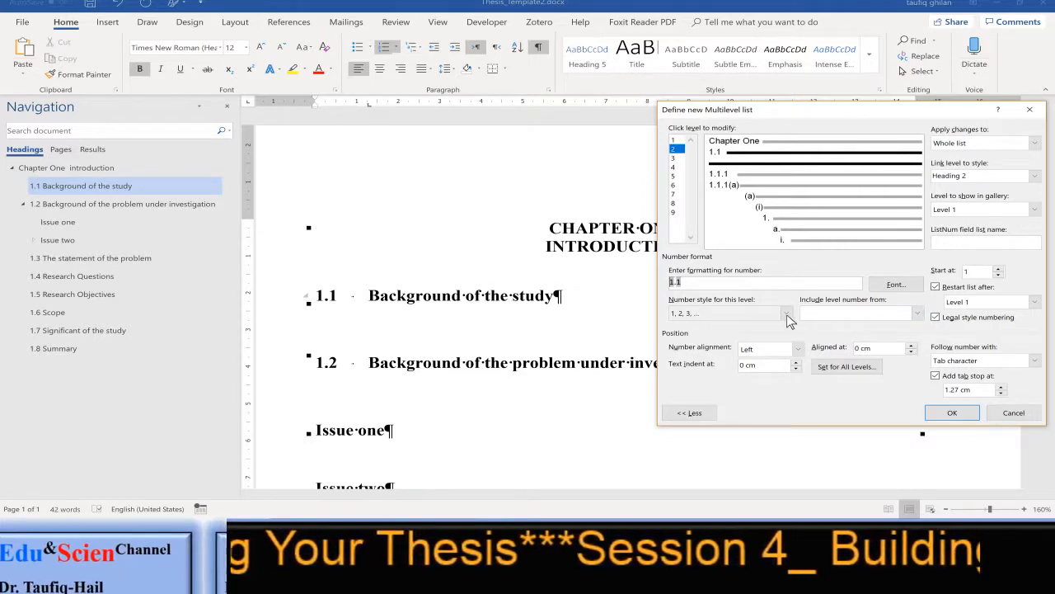
Step: Turn off legal style numbering for level 2, review its number style and included-level options, and turn legal style numbering back on
click(936, 318)
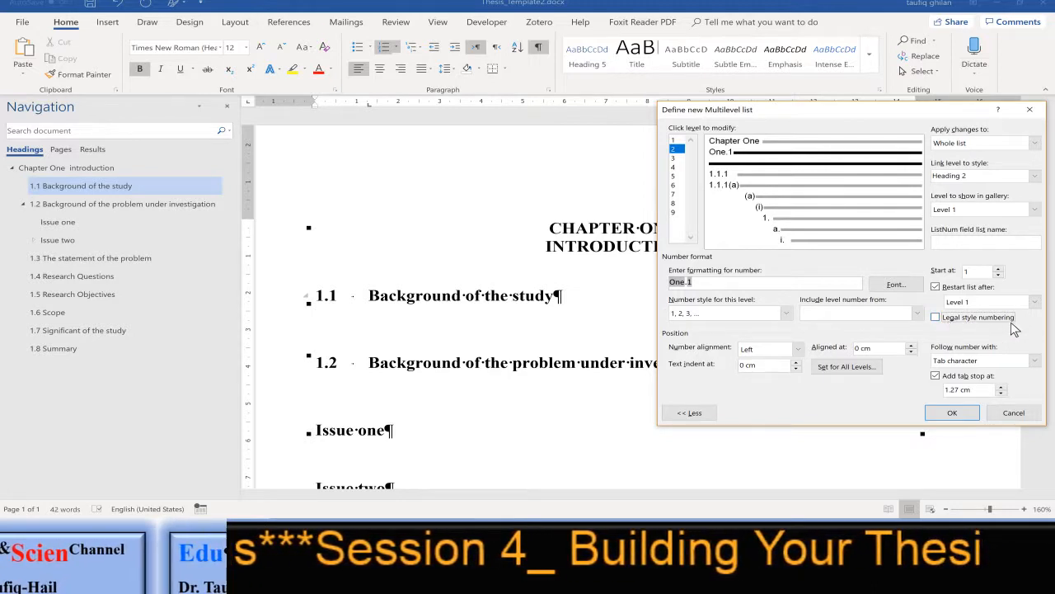
click(786, 314)
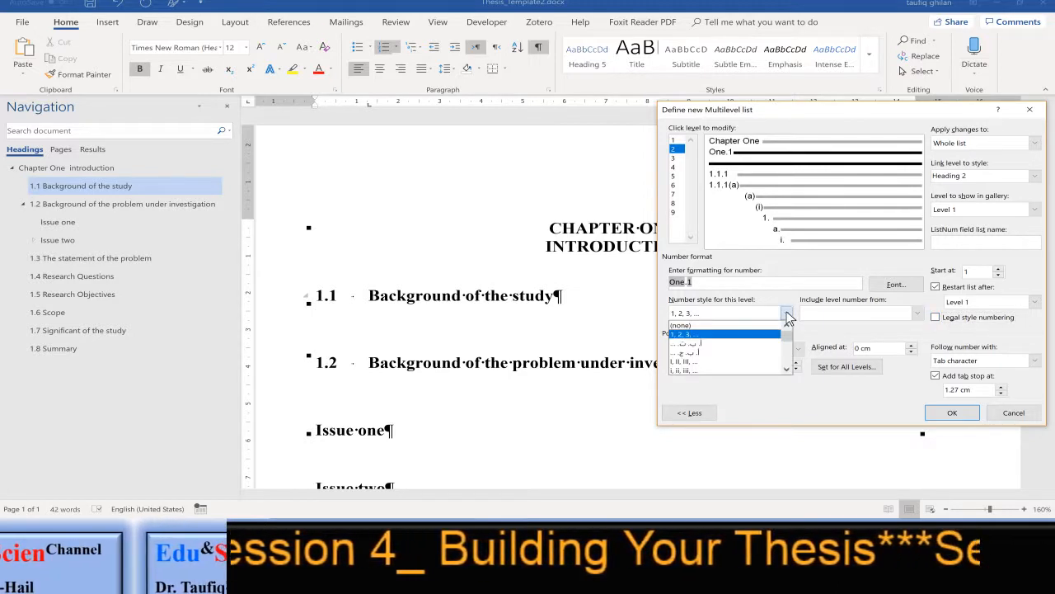
click(787, 314)
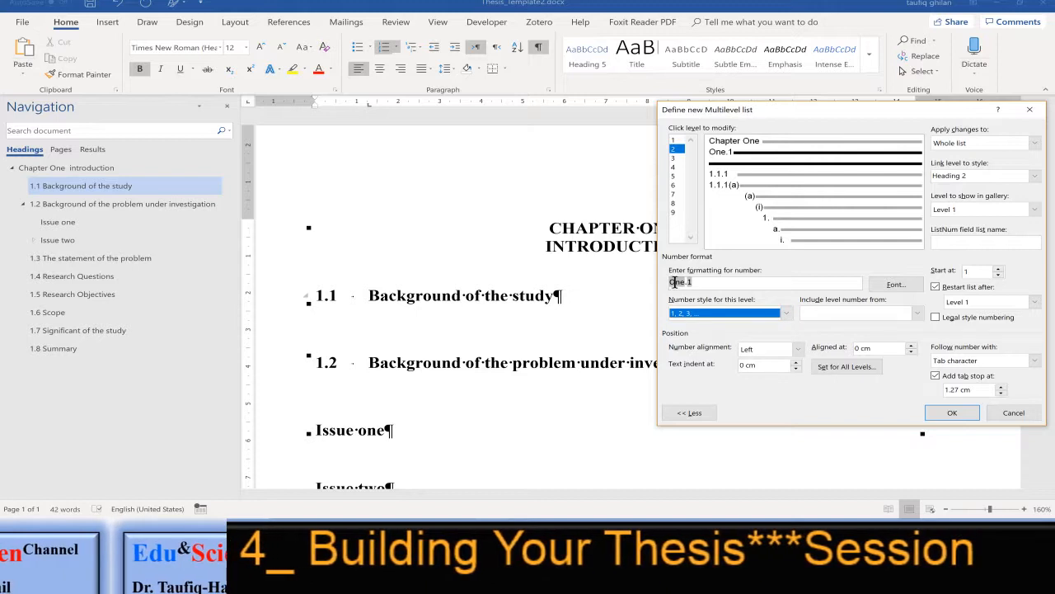
click(676, 282)
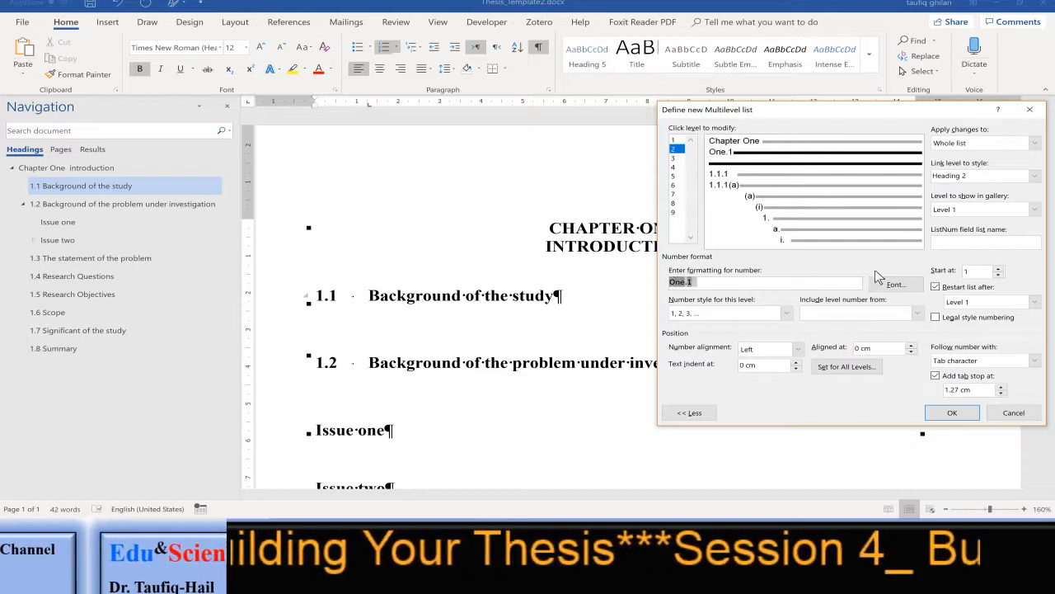
click(916, 320)
click(868, 335)
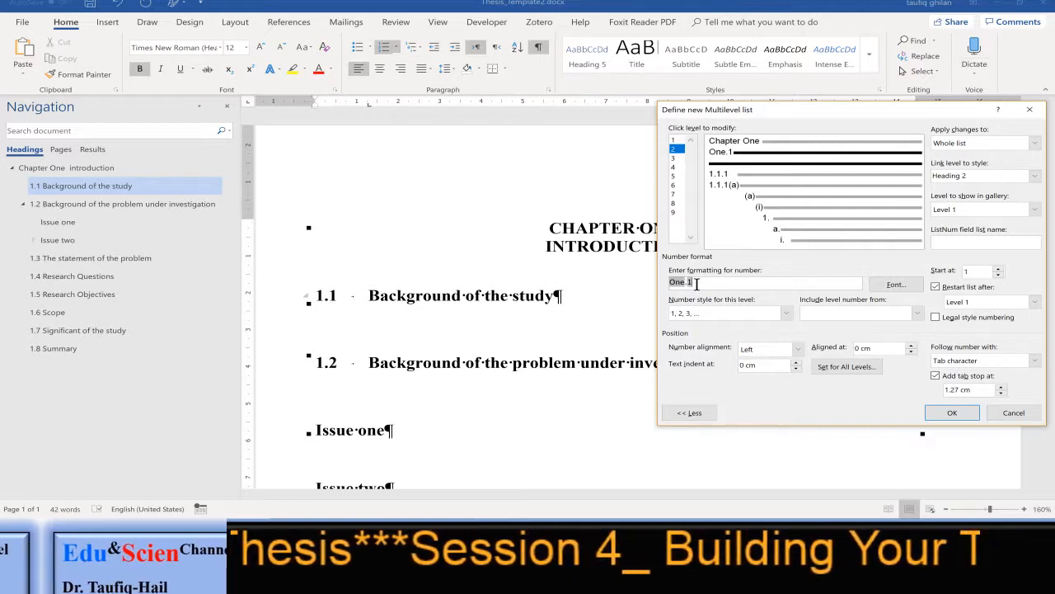
click(936, 318)
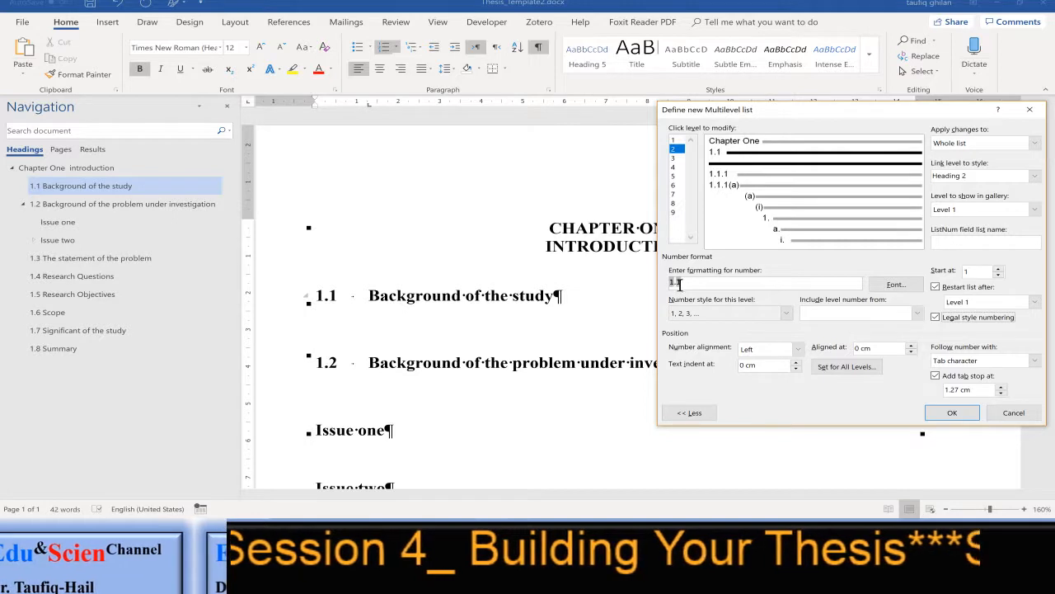
Step: Try the I, II, III and A, B, C number styles on level 2, restore 1, 2, 3 with legal style numbering, and confirm
click(935, 317)
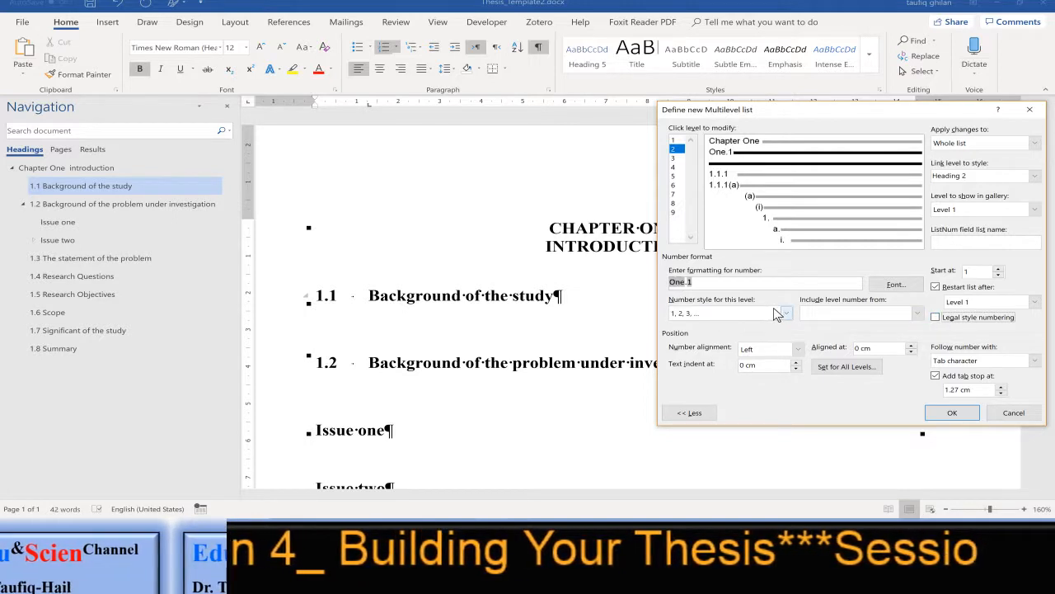
click(785, 313)
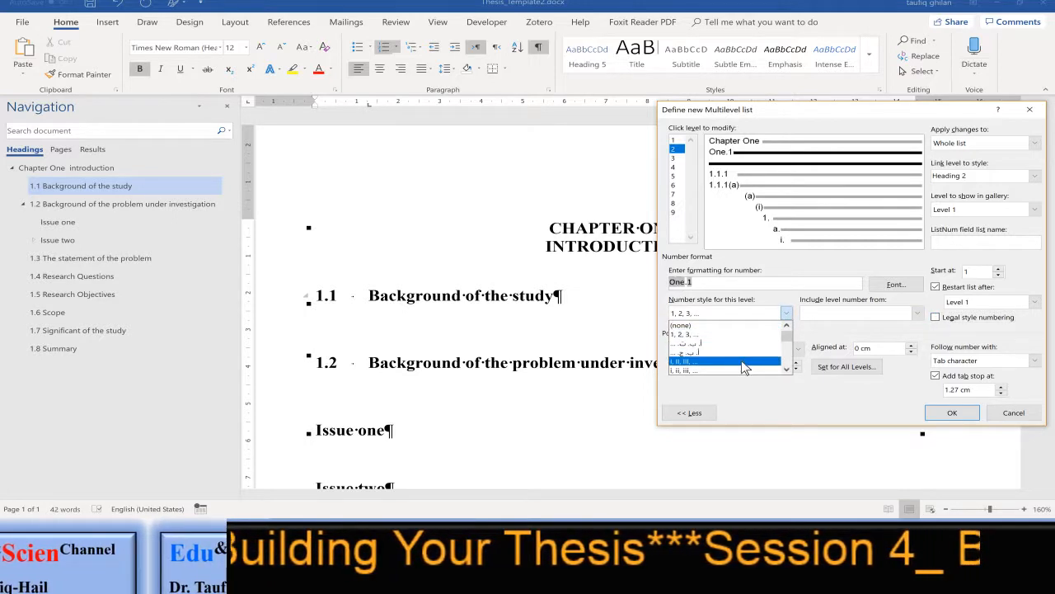
click(742, 361)
click(784, 315)
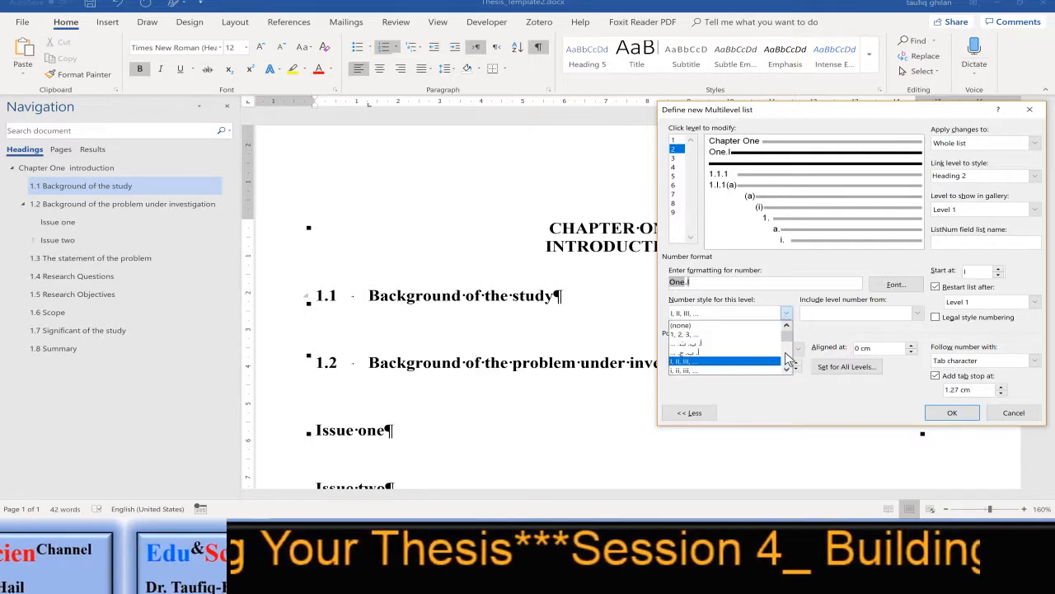
click(788, 368)
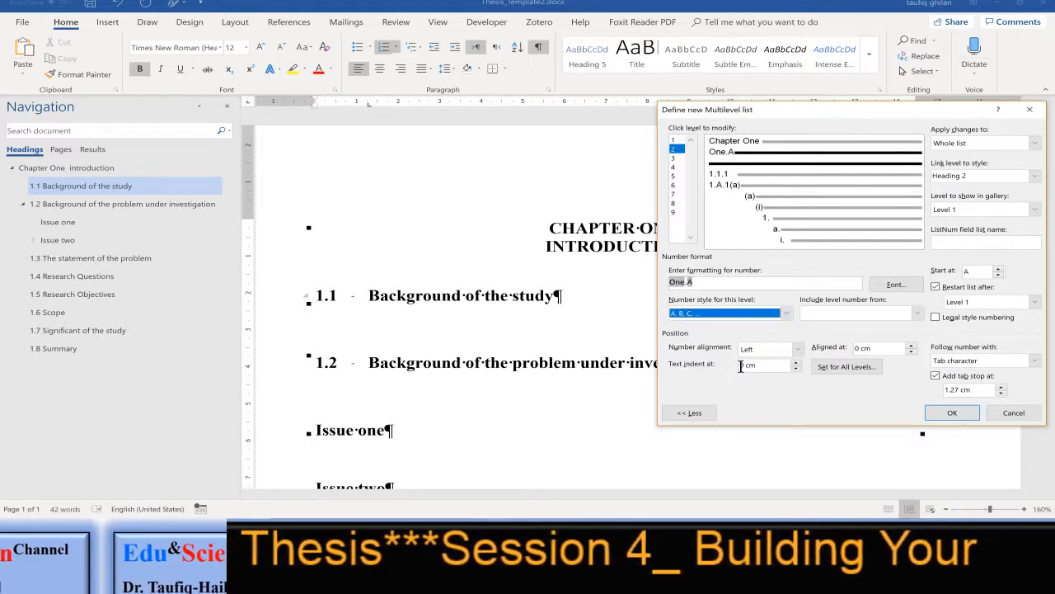
click(787, 315)
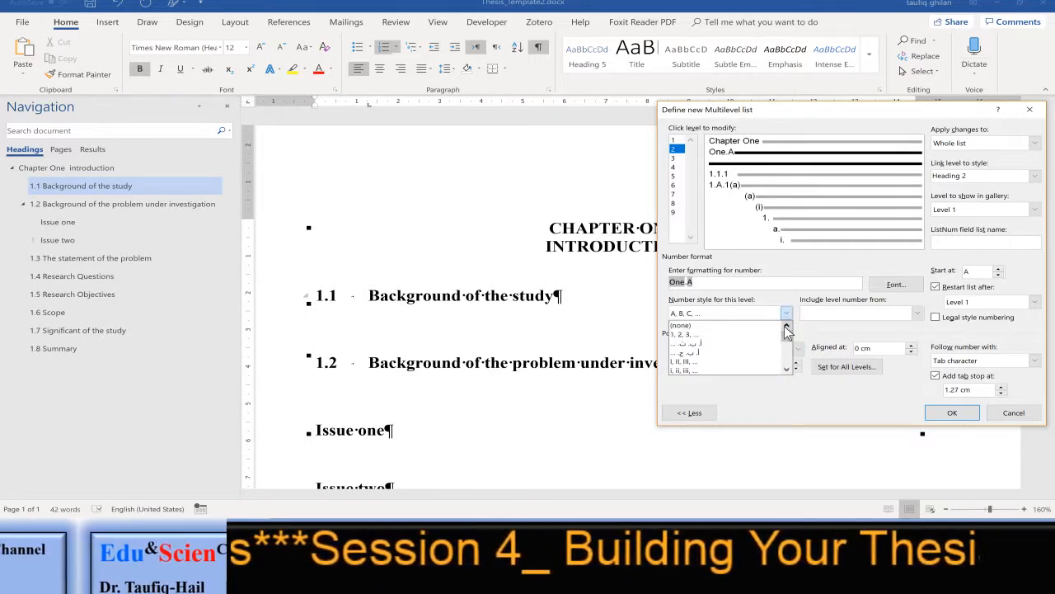
click(739, 336)
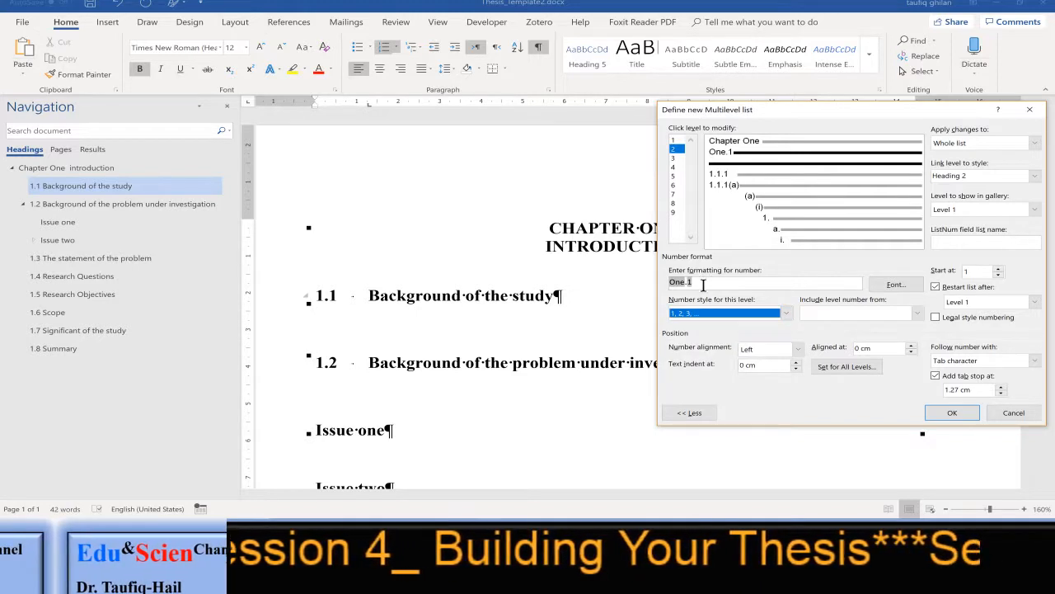
click(937, 319)
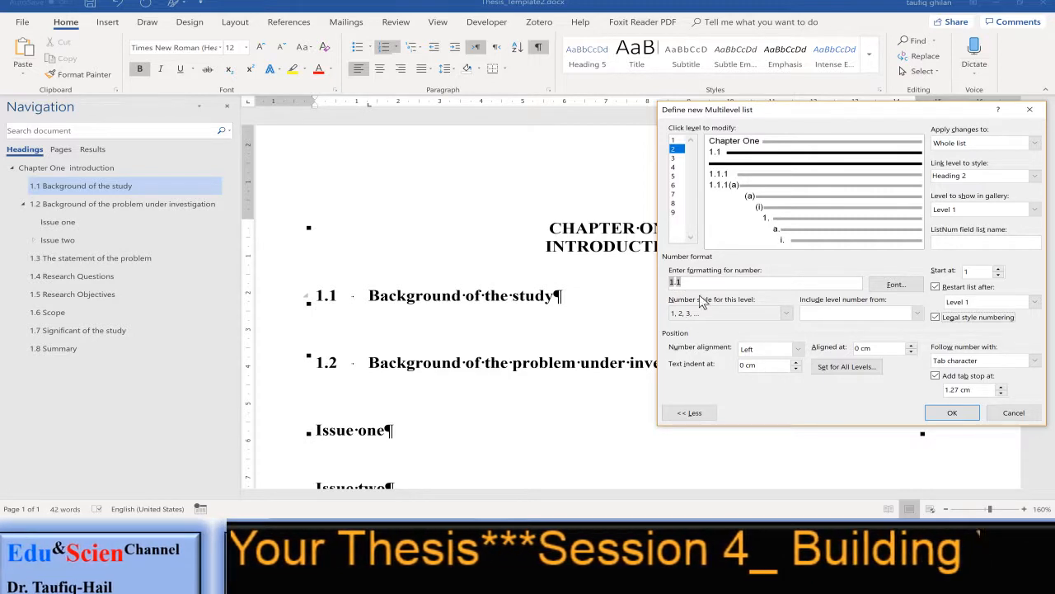
click(951, 415)
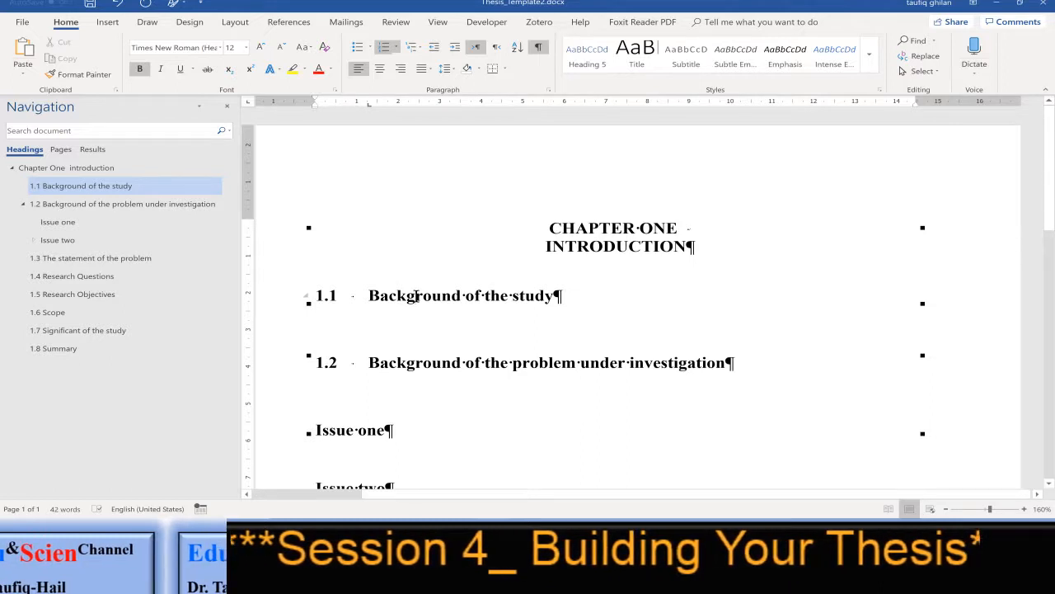
Step: Open the multilevel list definition for the "Issue one" heading and link level 3 to Heading 3, keeping legal style numbering on
click(437, 366)
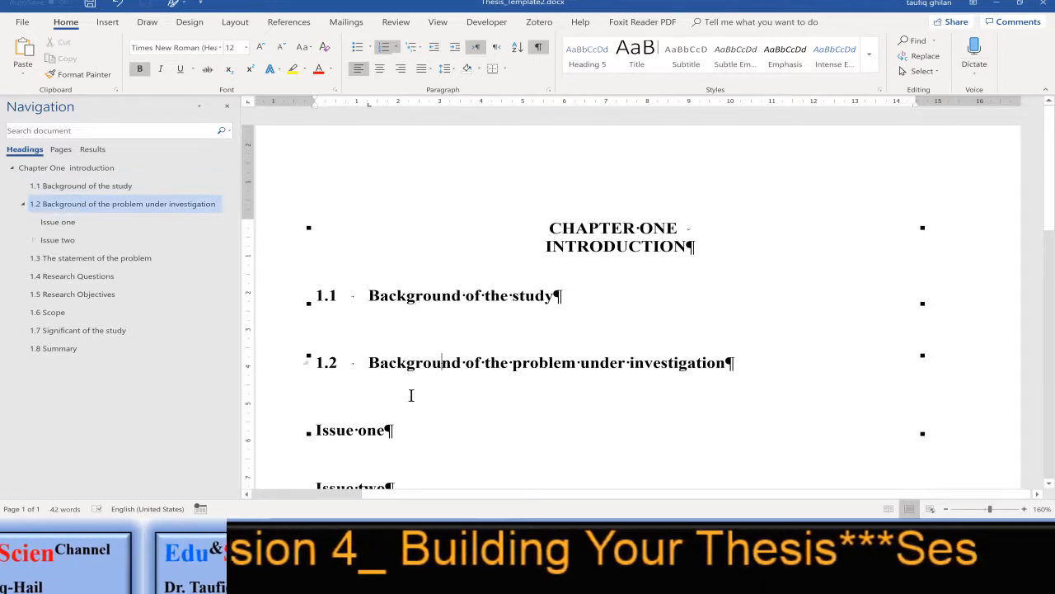
click(363, 430)
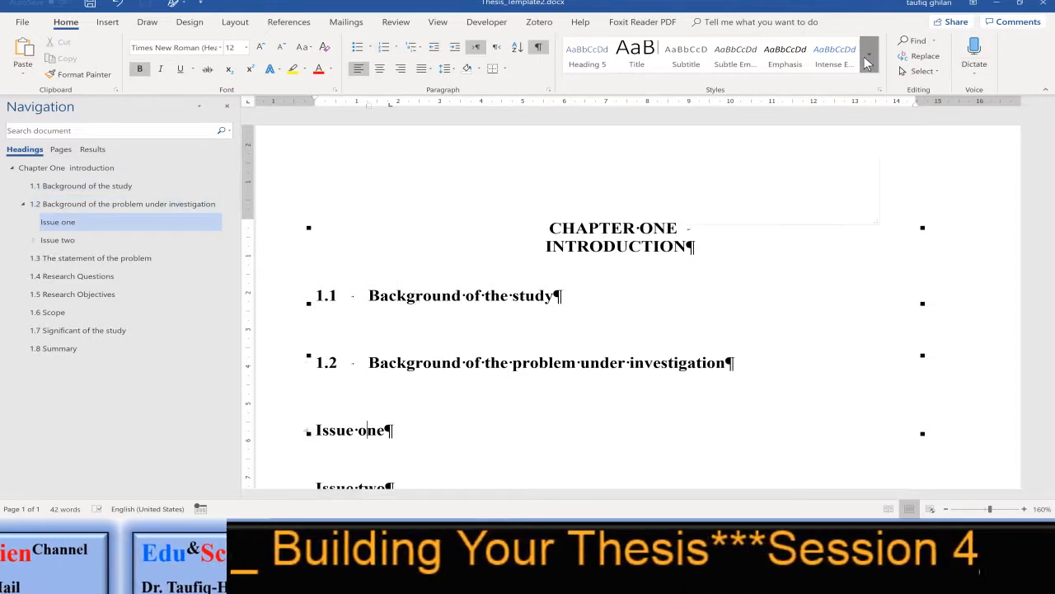
click(870, 58)
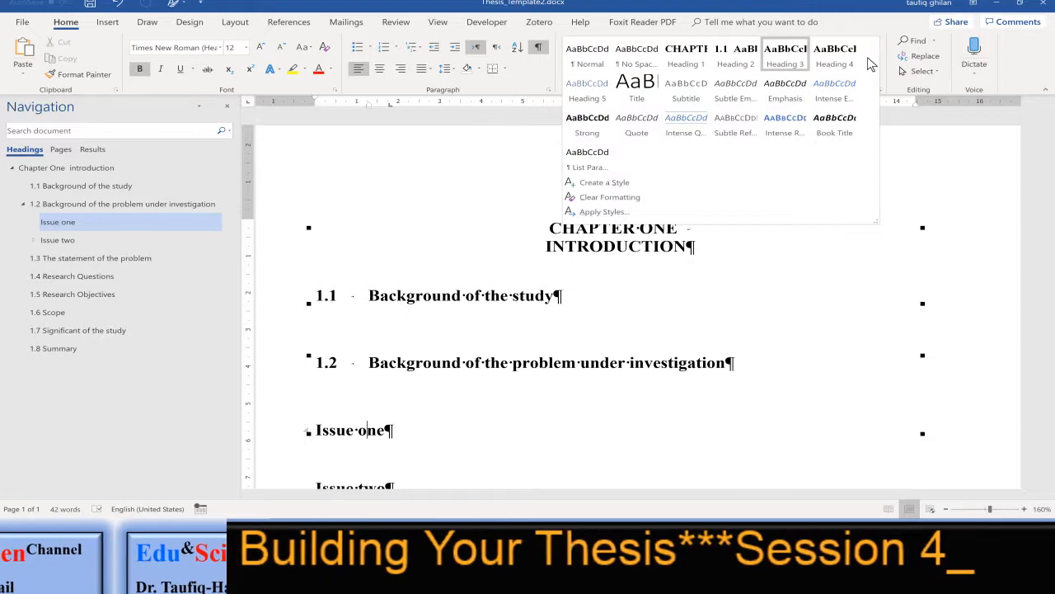
click(413, 47)
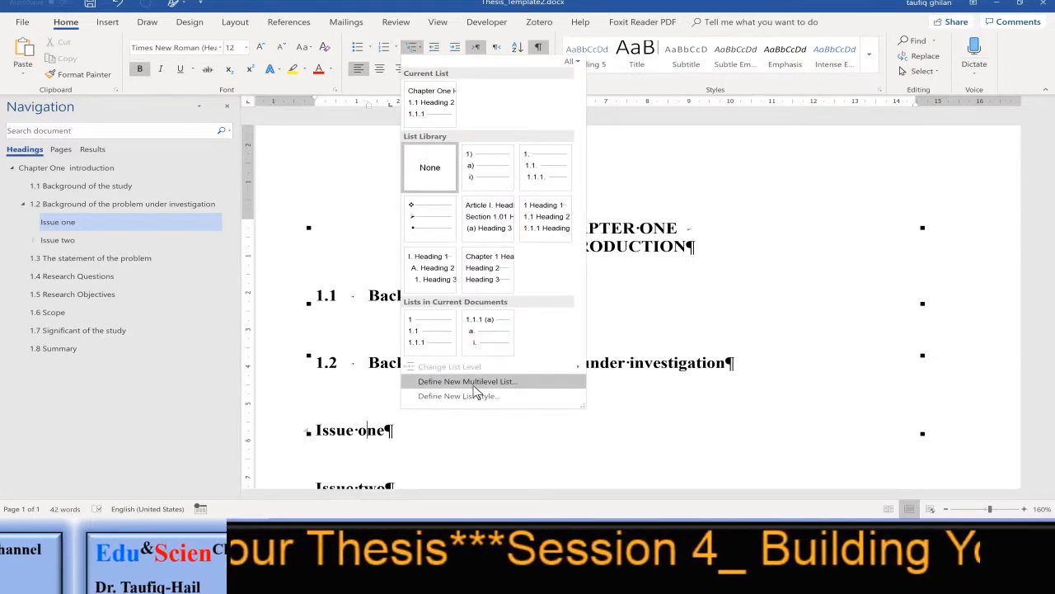
click(489, 383)
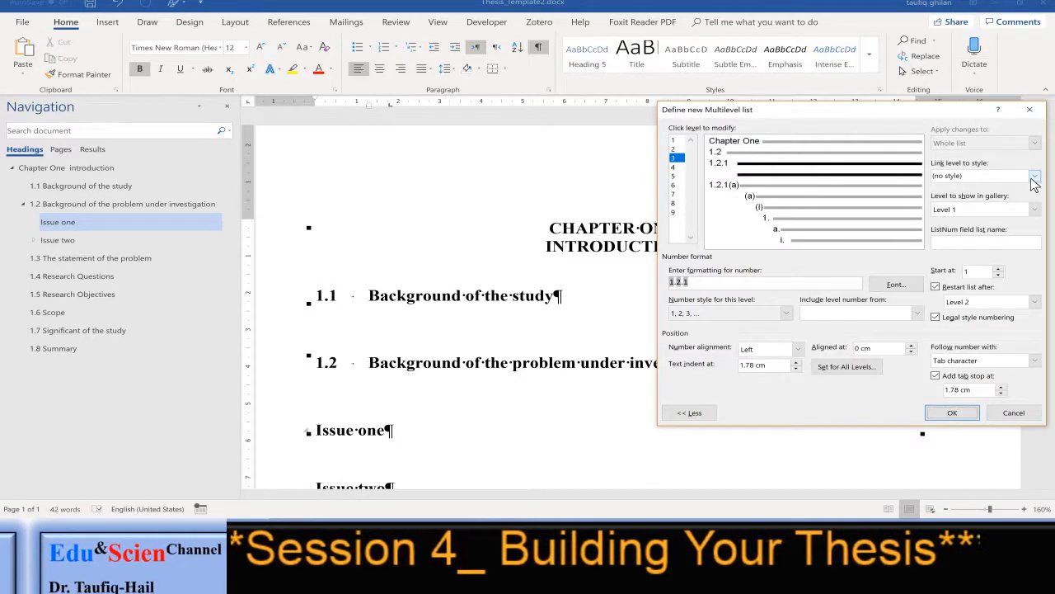
click(1034, 177)
click(998, 240)
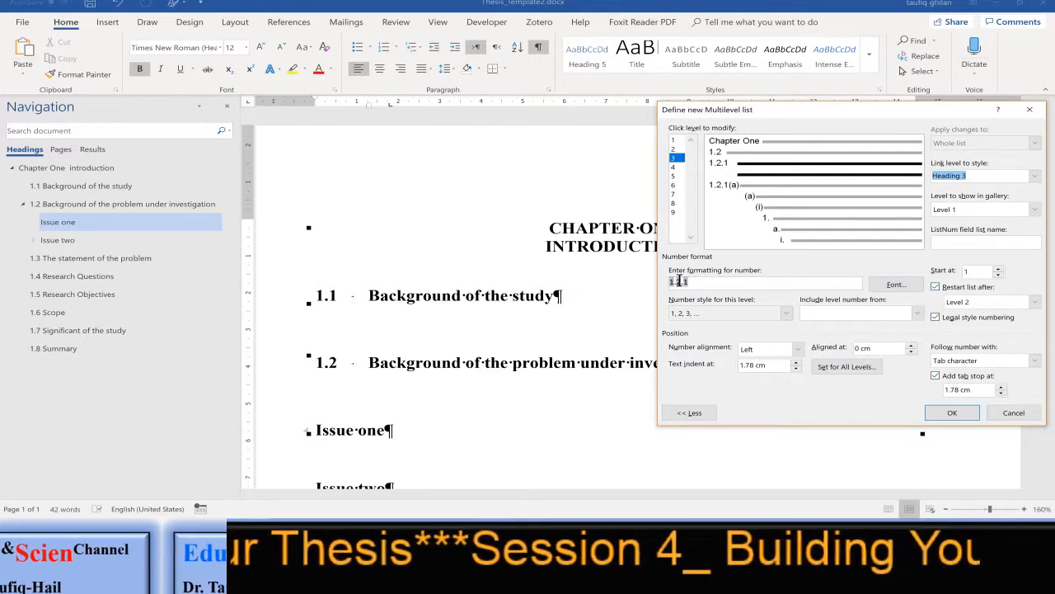
click(936, 318)
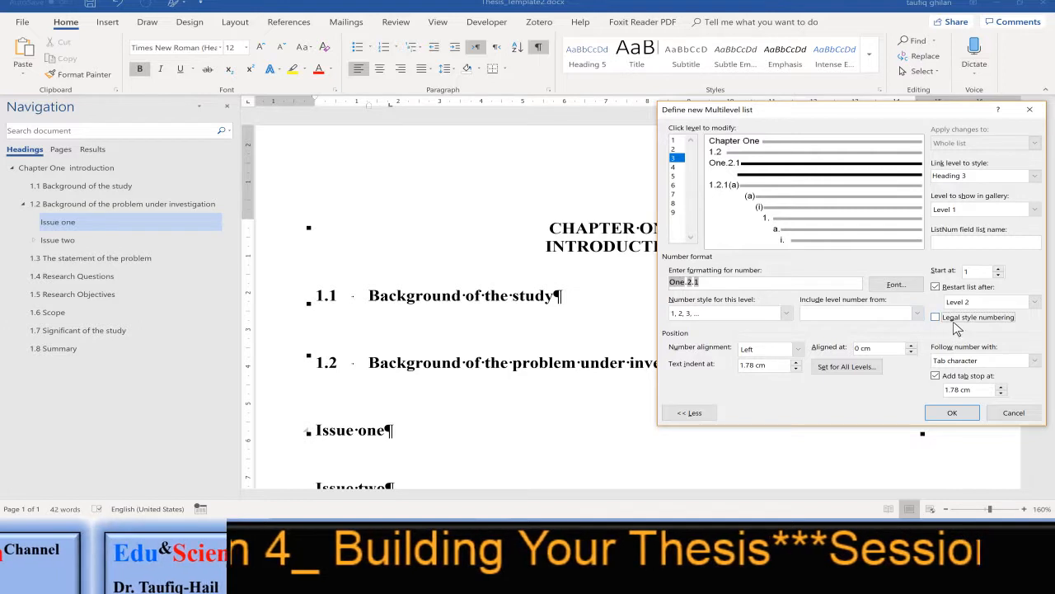
click(936, 319)
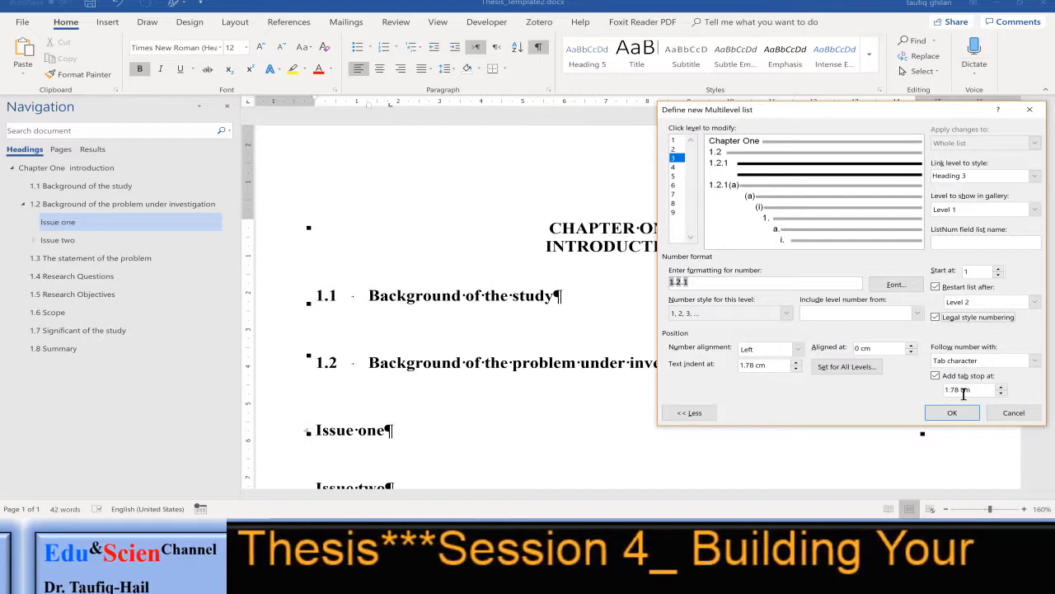
Step: Set level 3's text indent to 0 cm and apply the list definition to the "Issue one" heading
click(796, 367)
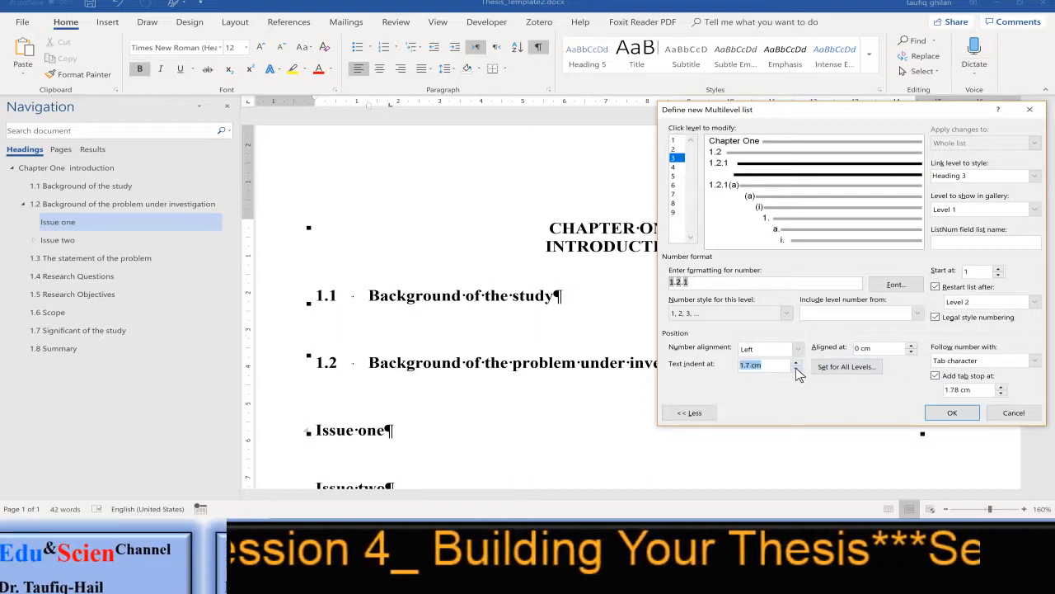
click(796, 367)
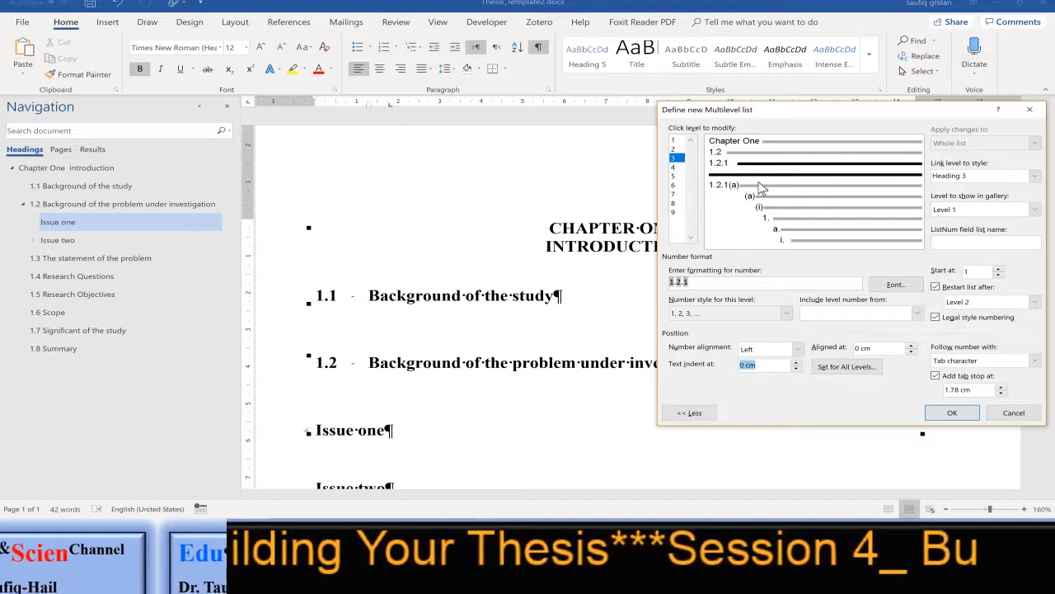
click(797, 370)
click(798, 370)
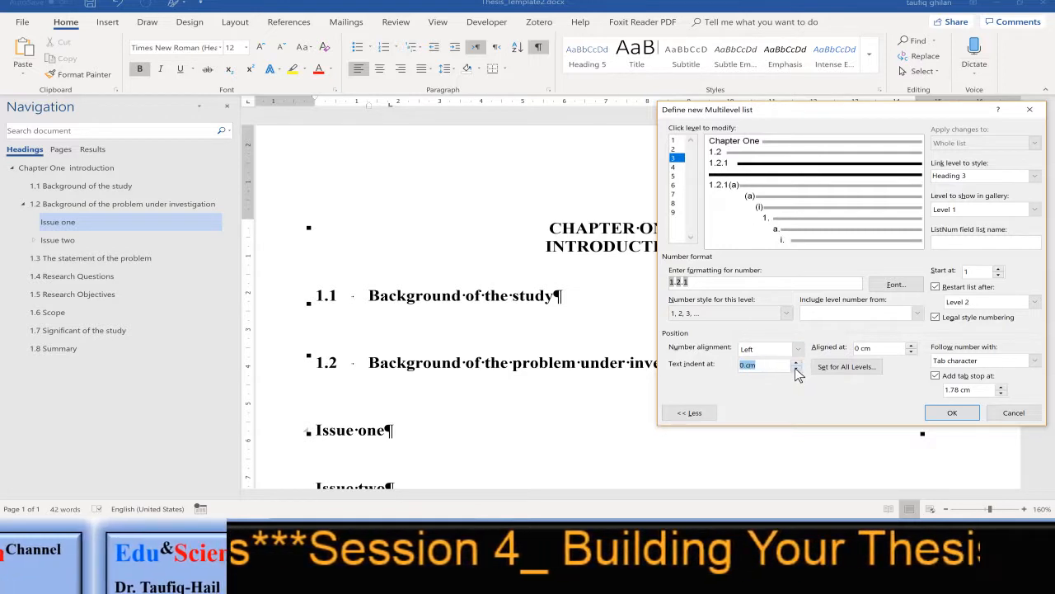
click(952, 415)
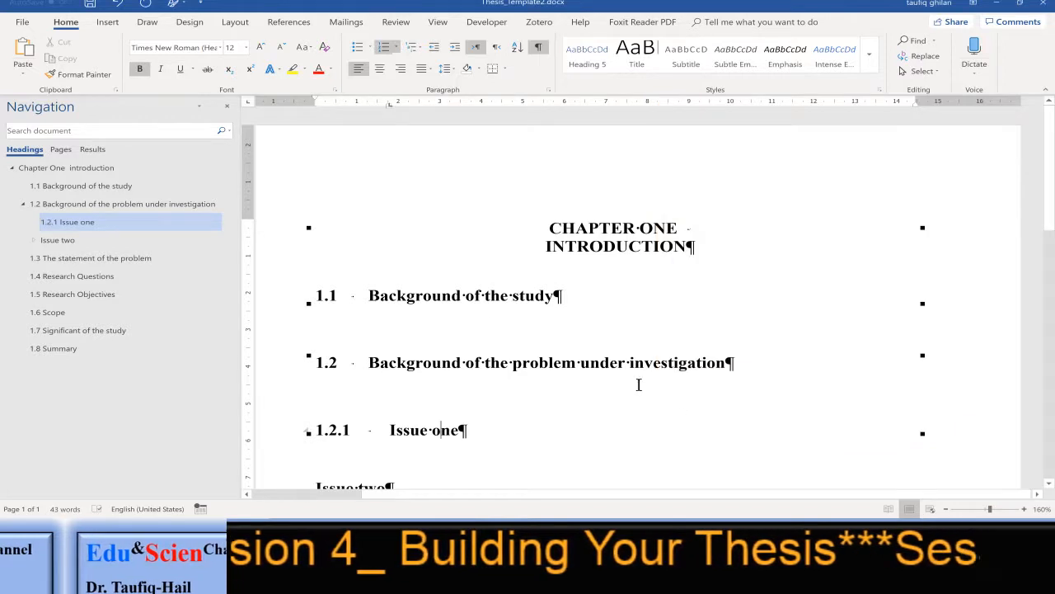
Step: Extend the "Issue one" heading with "of the problem statement should be explained in a way to make the reader understand"
scroll(486, 303, down, 5)
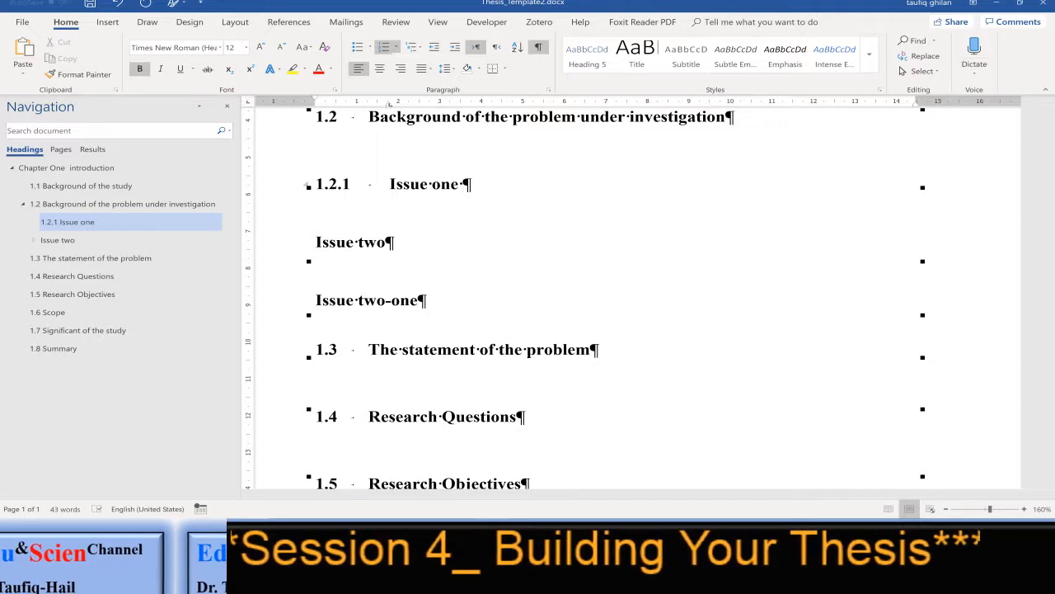
text(of the problem statement )
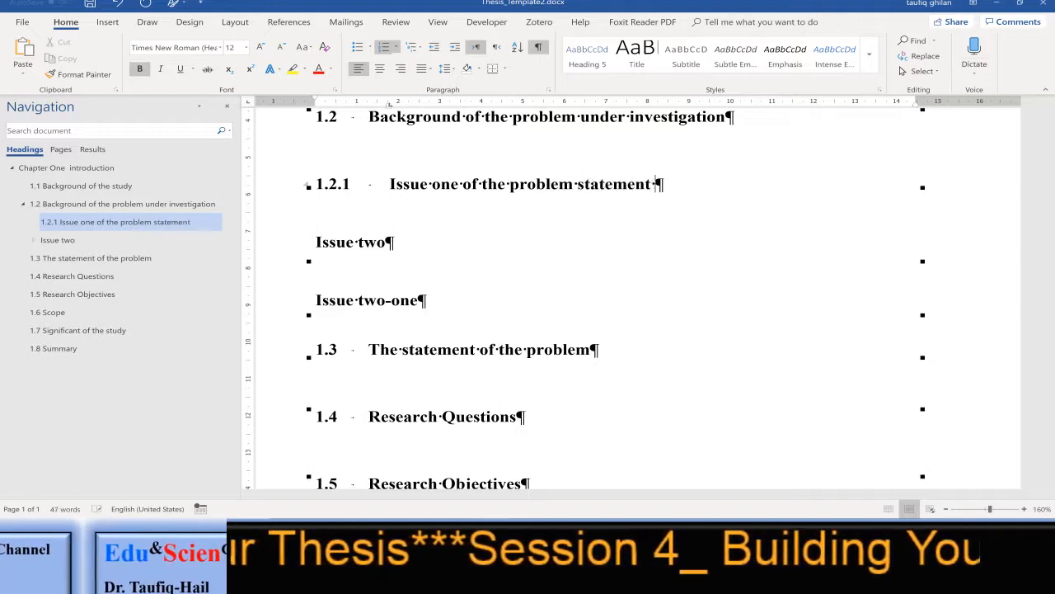
text(should be )
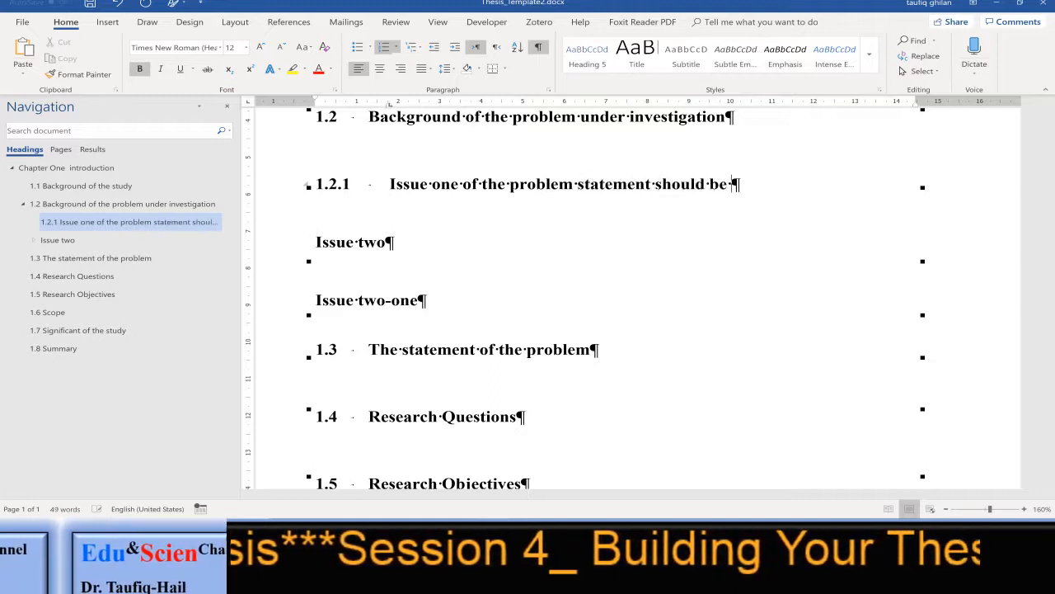
text(exp)
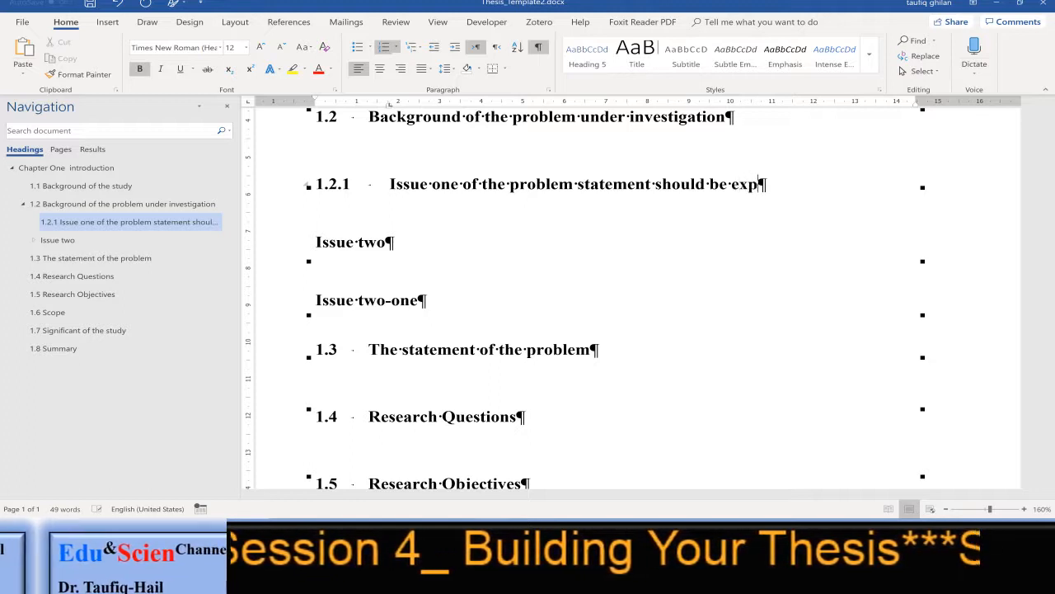
text(lained in a)
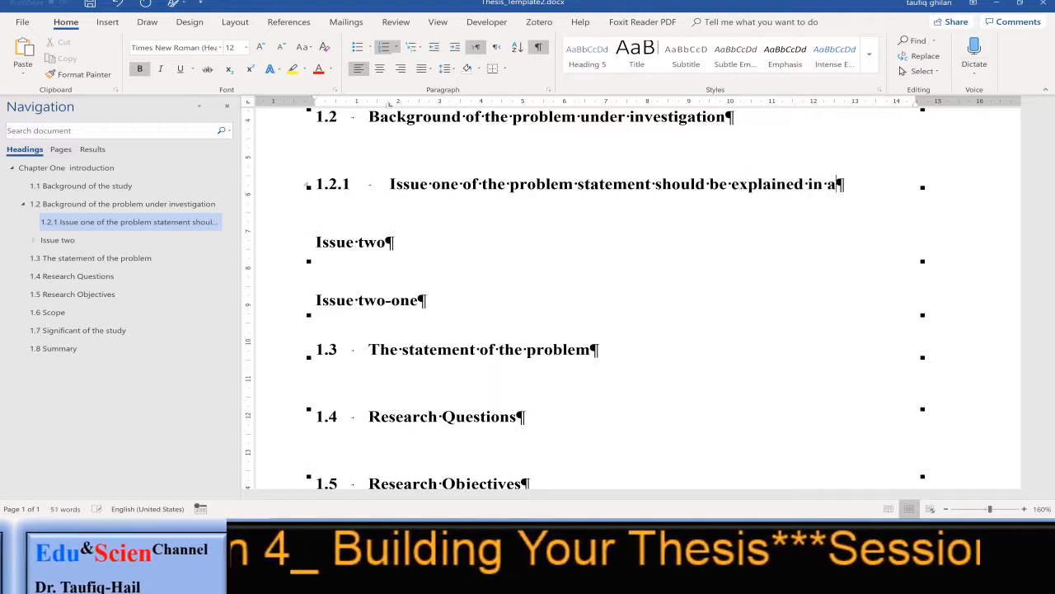
text( way to )
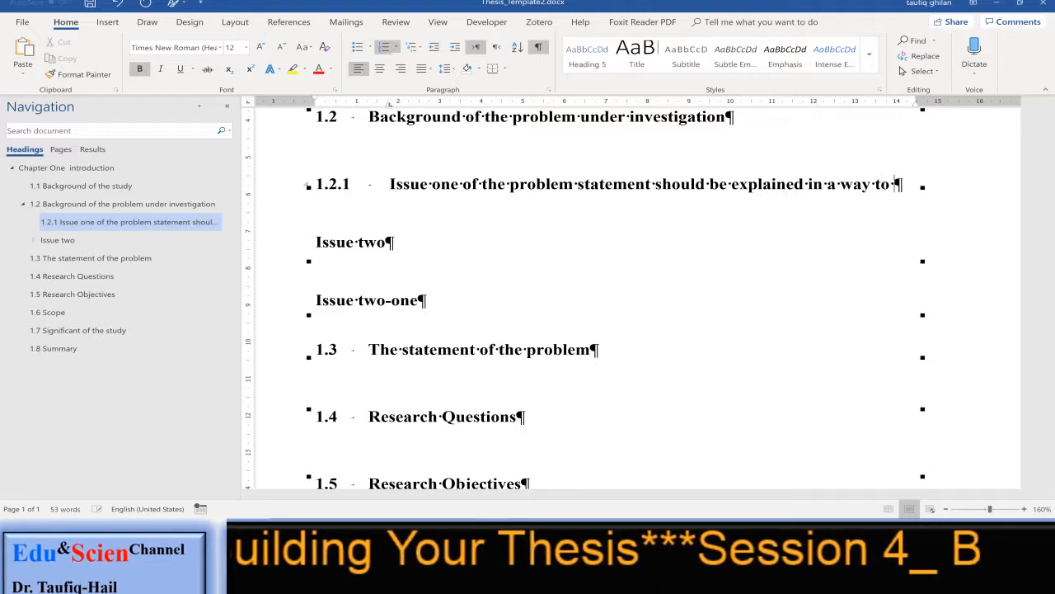
text(make the )
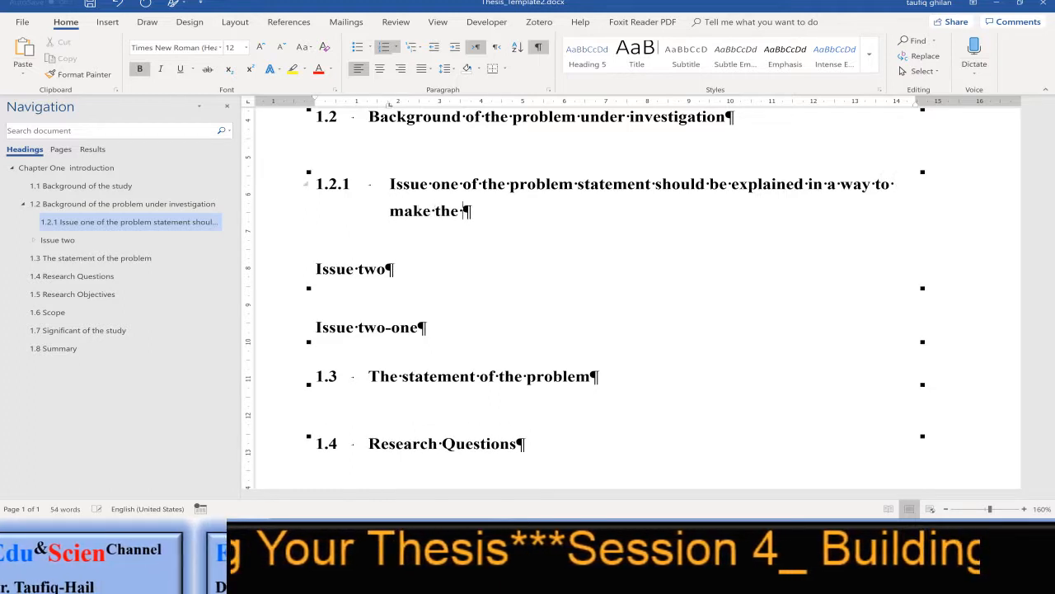
text(reader u)
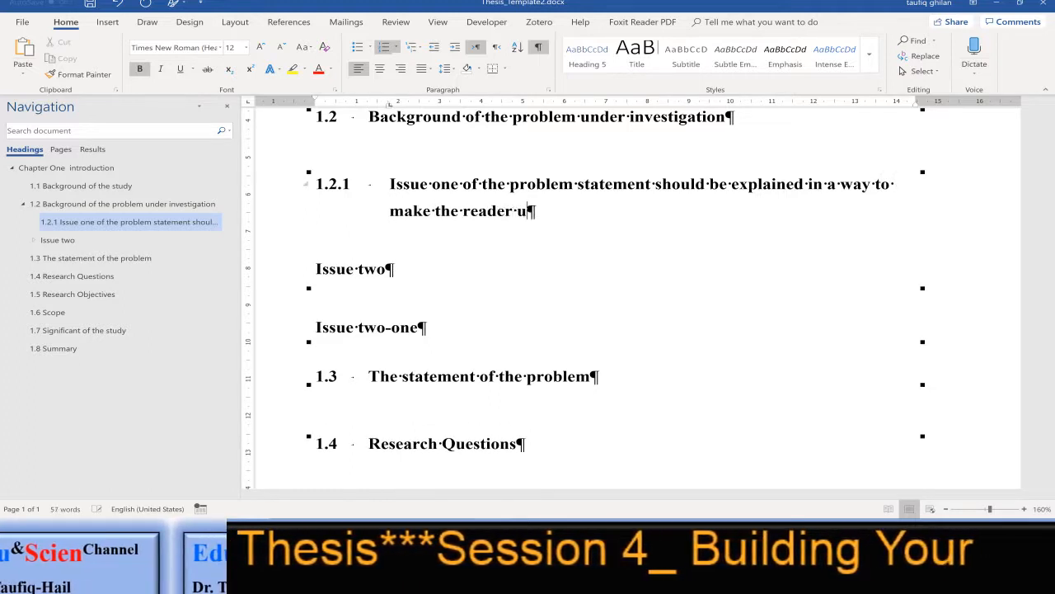
text(nderstand)
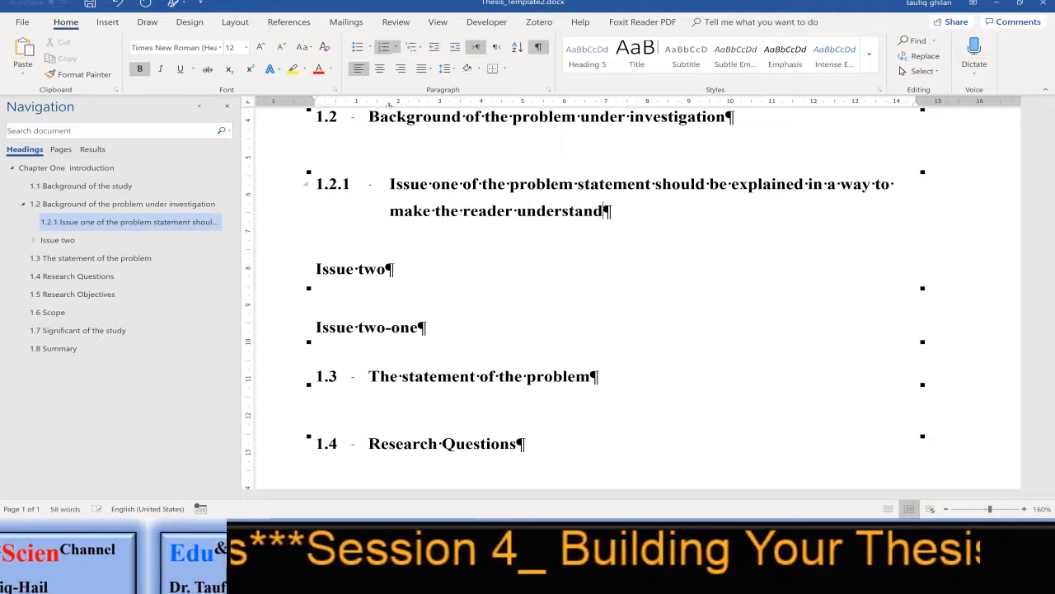
Step: Complete the long "Issue one" heading so that it ends with "understands the real issue."
text(s the )
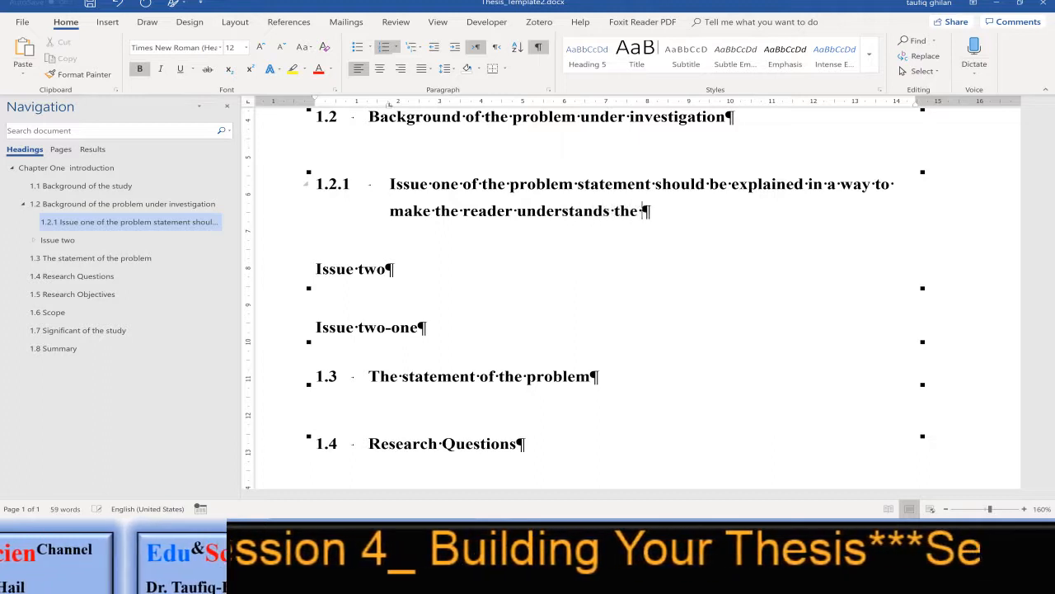
text(real i)
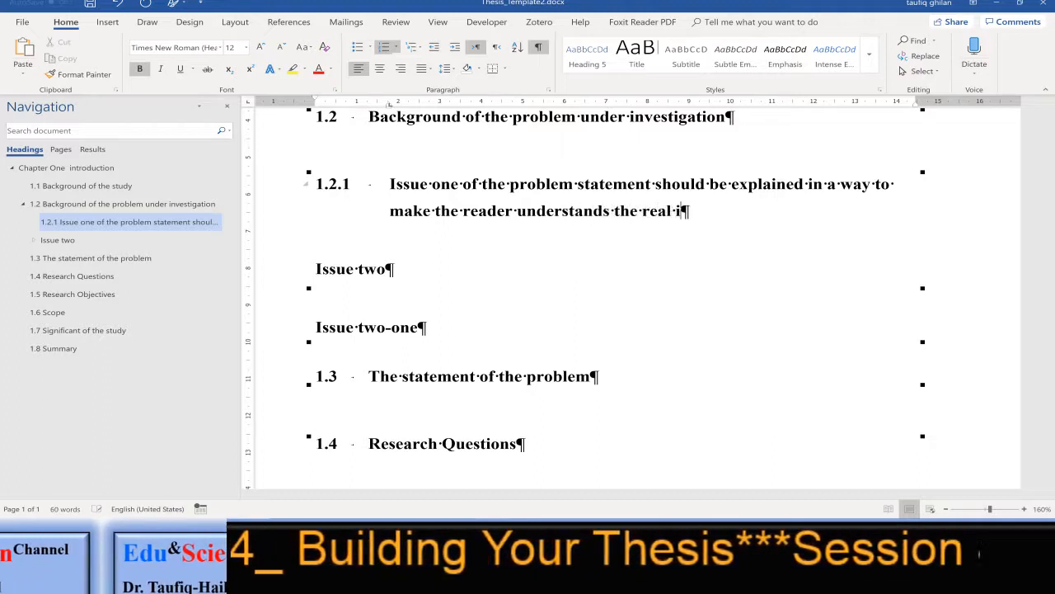
text(ssue.)
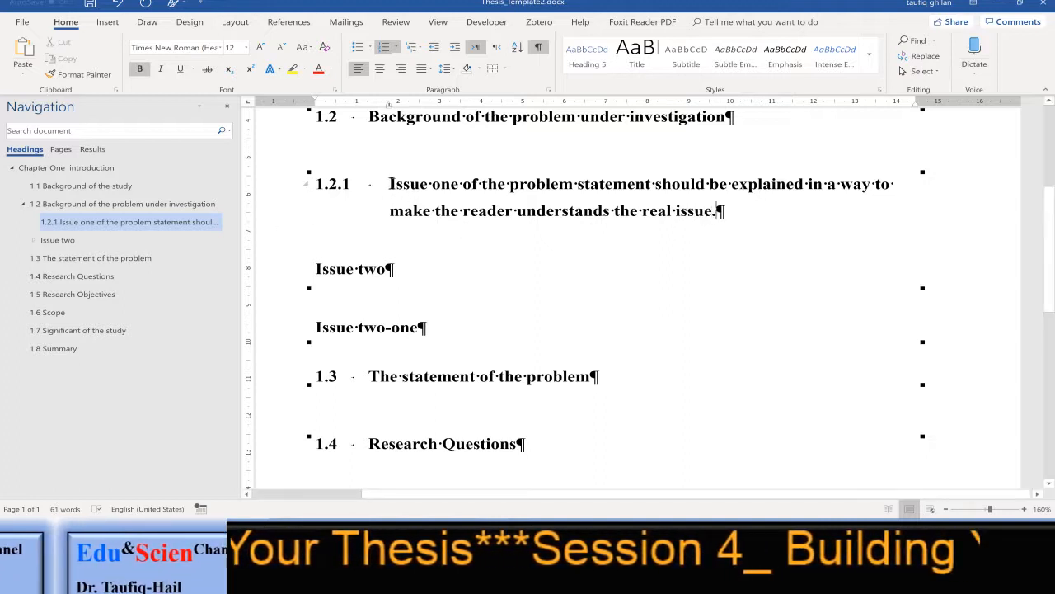
Step: Redefine the multilevel list for the "Issue one" heading with a level 3 text indent of 1 cm and confirm
drag(394, 191, 393, 215)
click(393, 214)
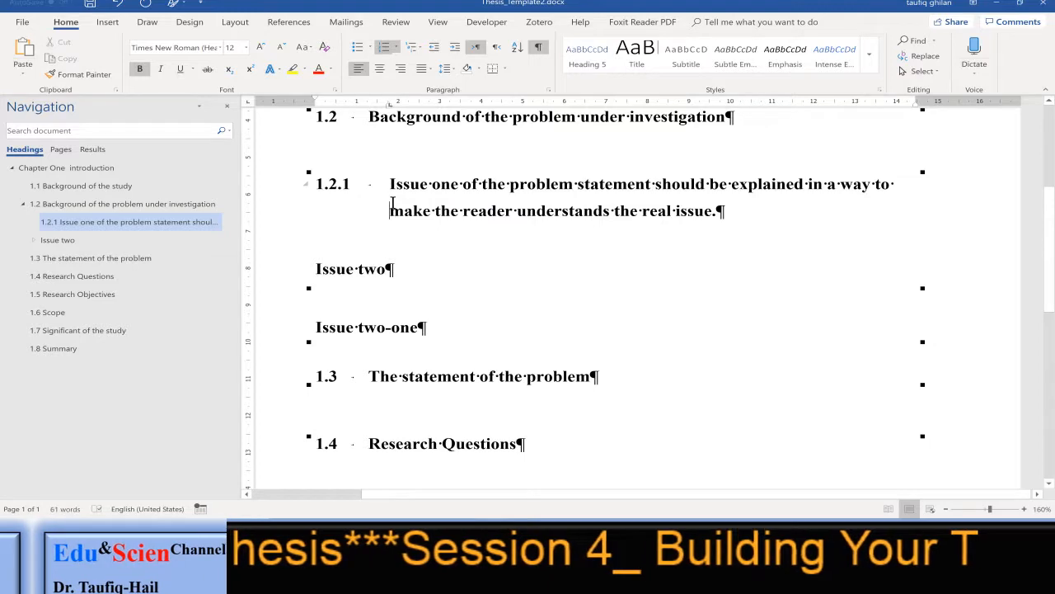
click(412, 47)
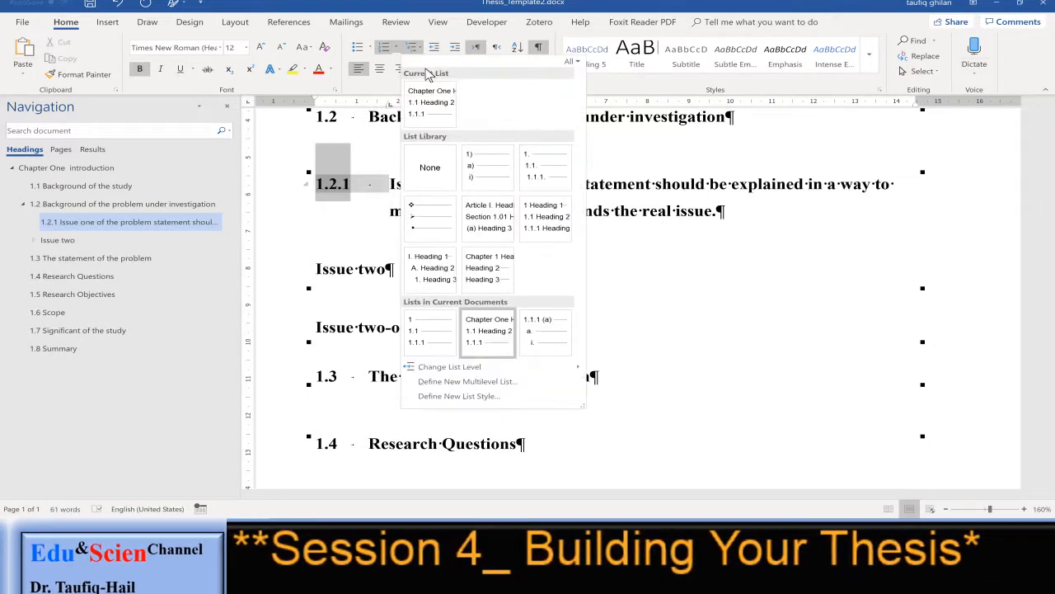
click(517, 378)
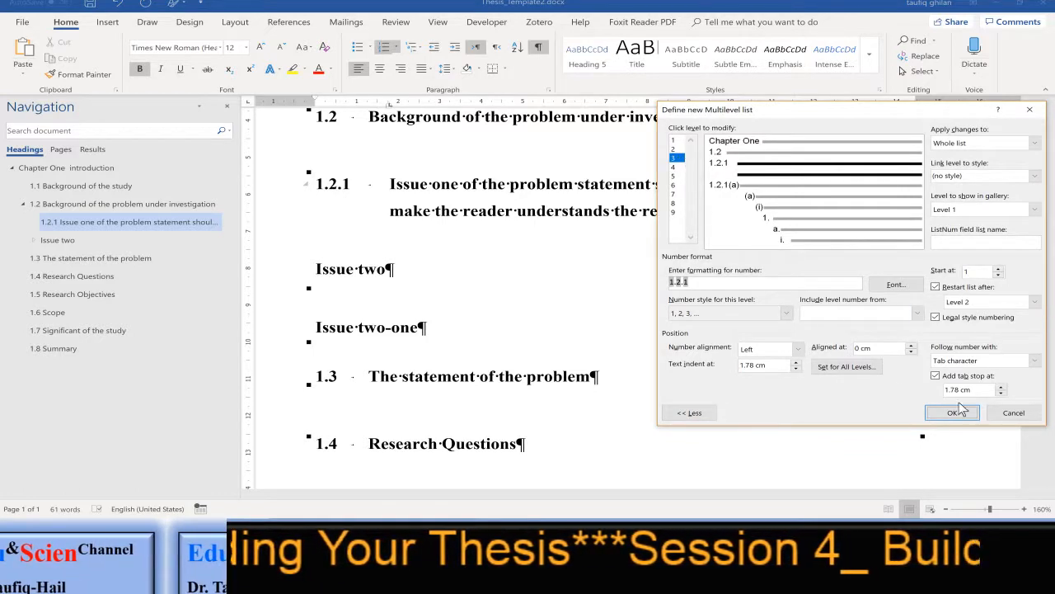
drag(961, 390, 947, 391)
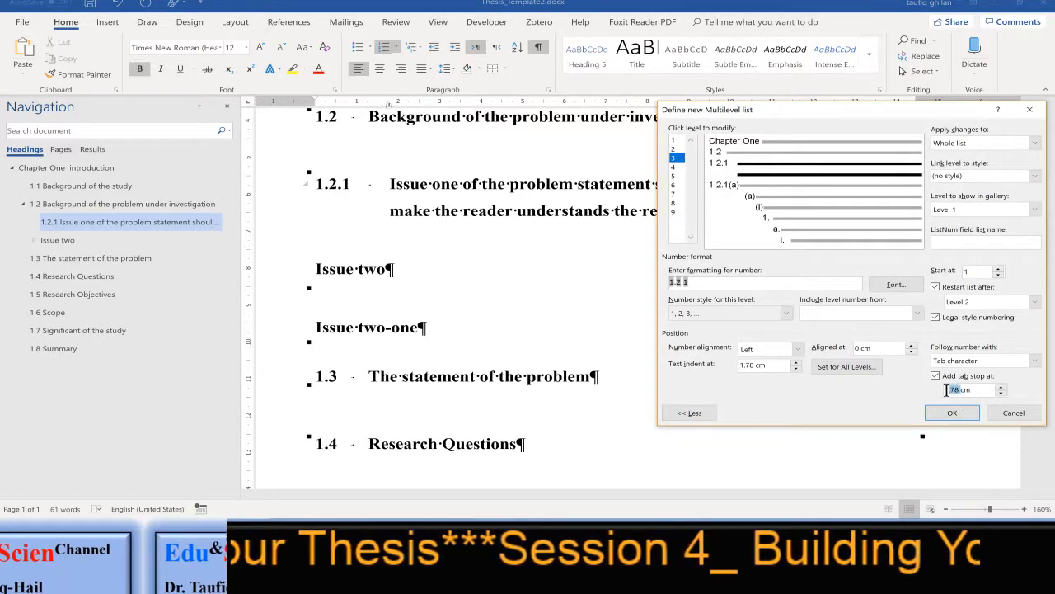
drag(753, 367, 748, 353)
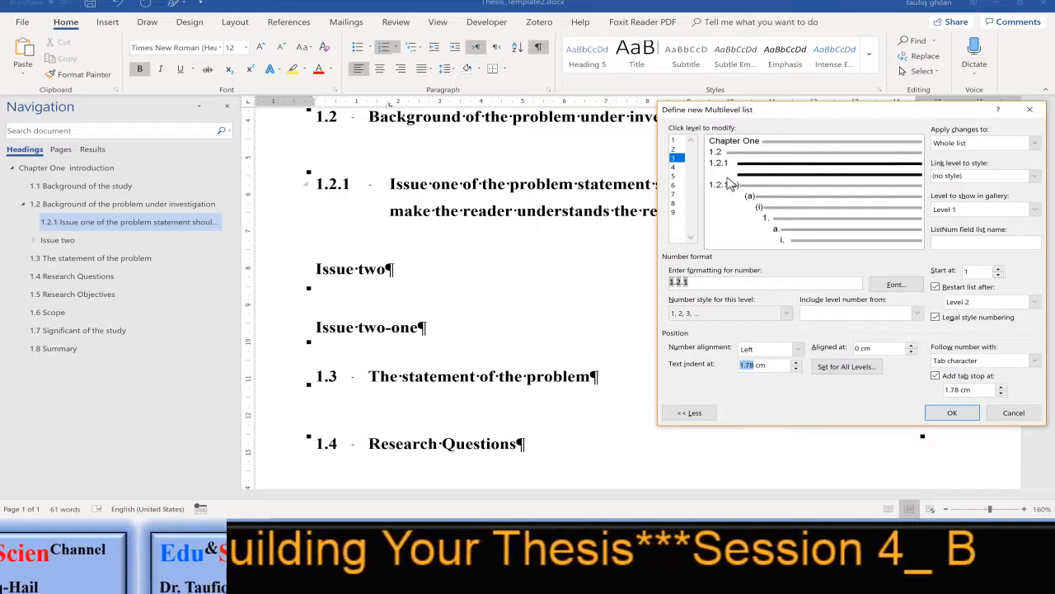
click(747, 367)
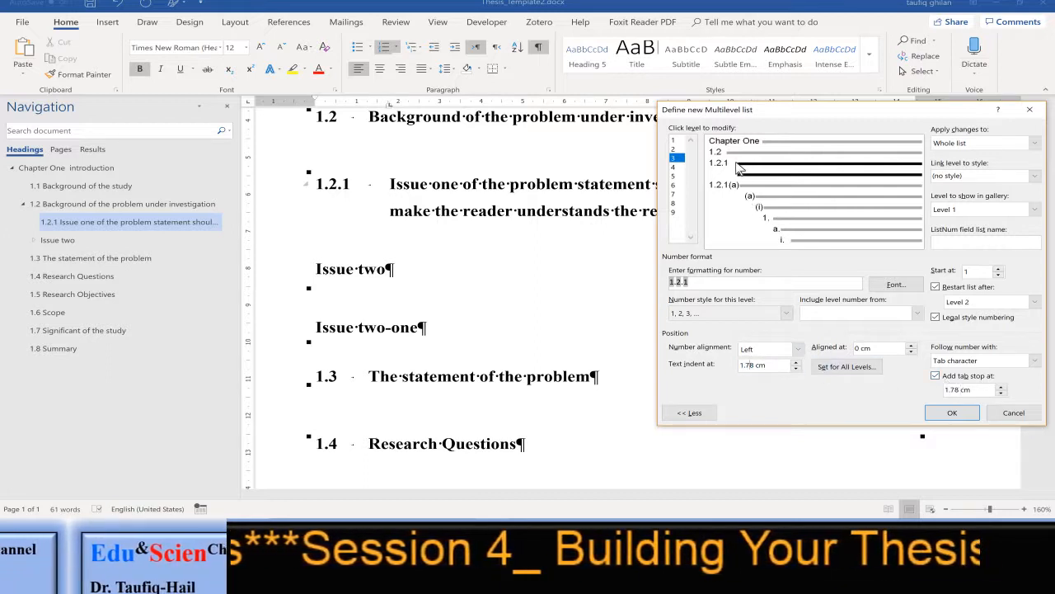
click(797, 369)
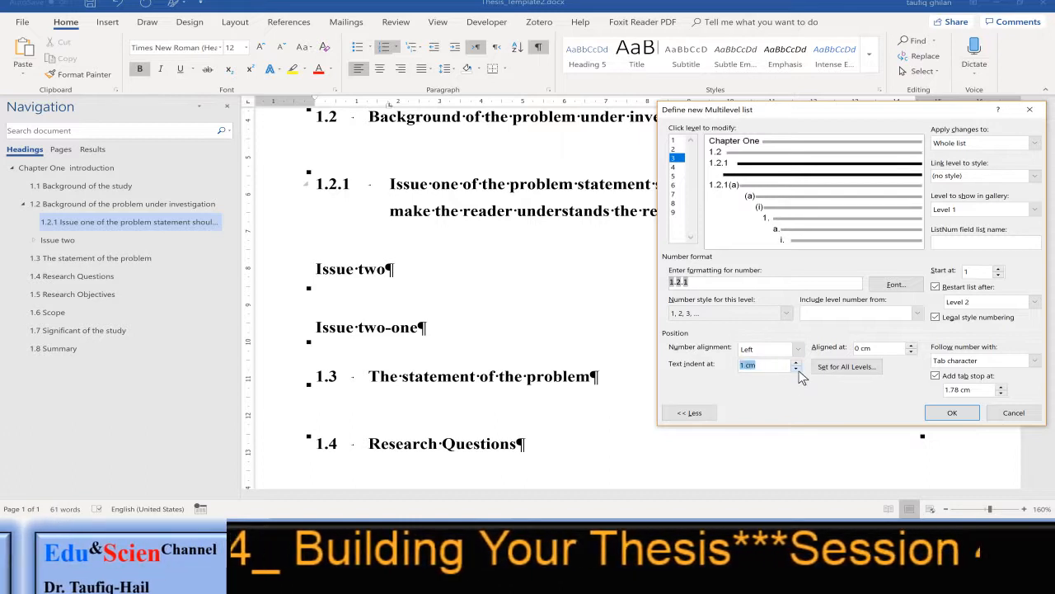
click(952, 413)
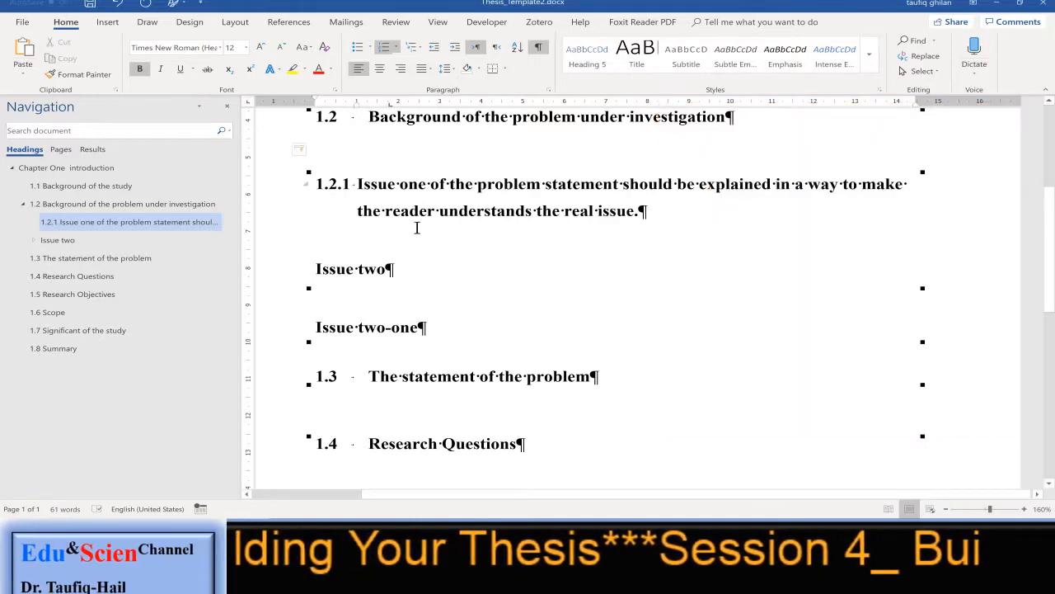
Step: Set level 3's text indent to 1.78 cm in the multilevel list definition, matching its tab stop, and confirm
click(413, 47)
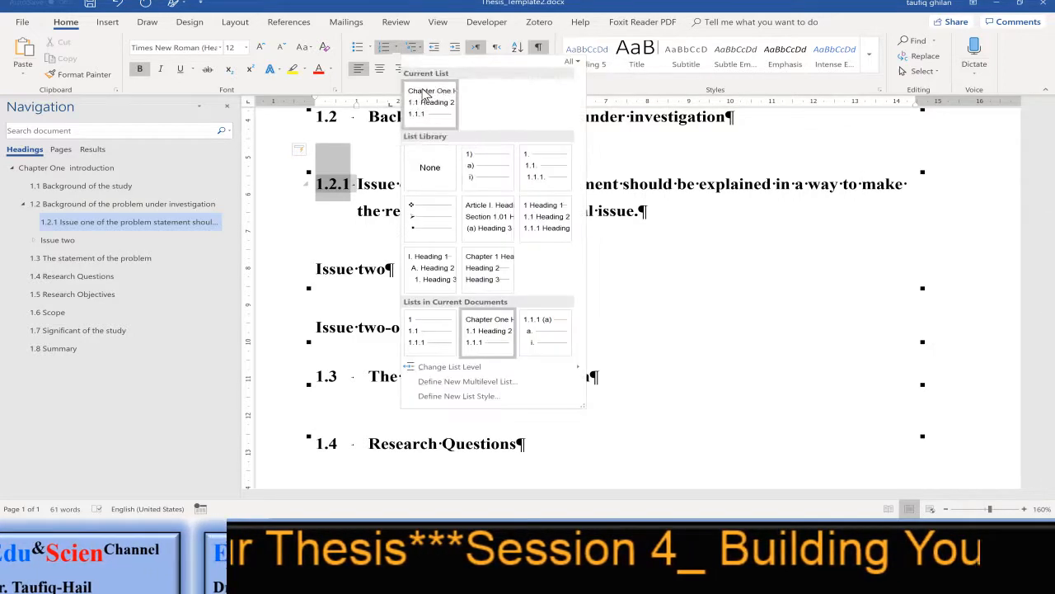
click(512, 380)
click(743, 365)
text(1.2.1)
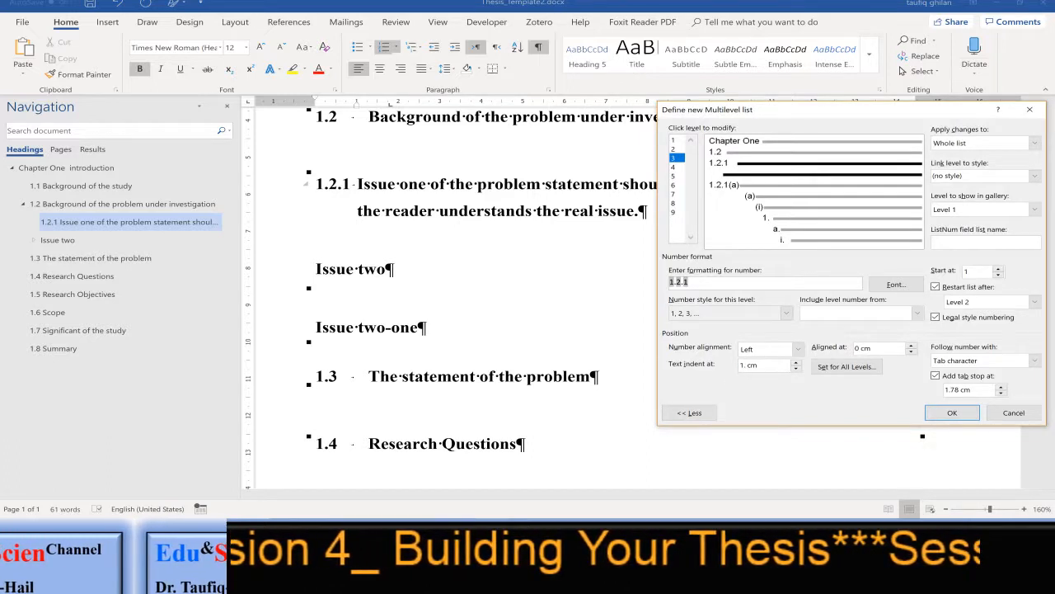
click(957, 414)
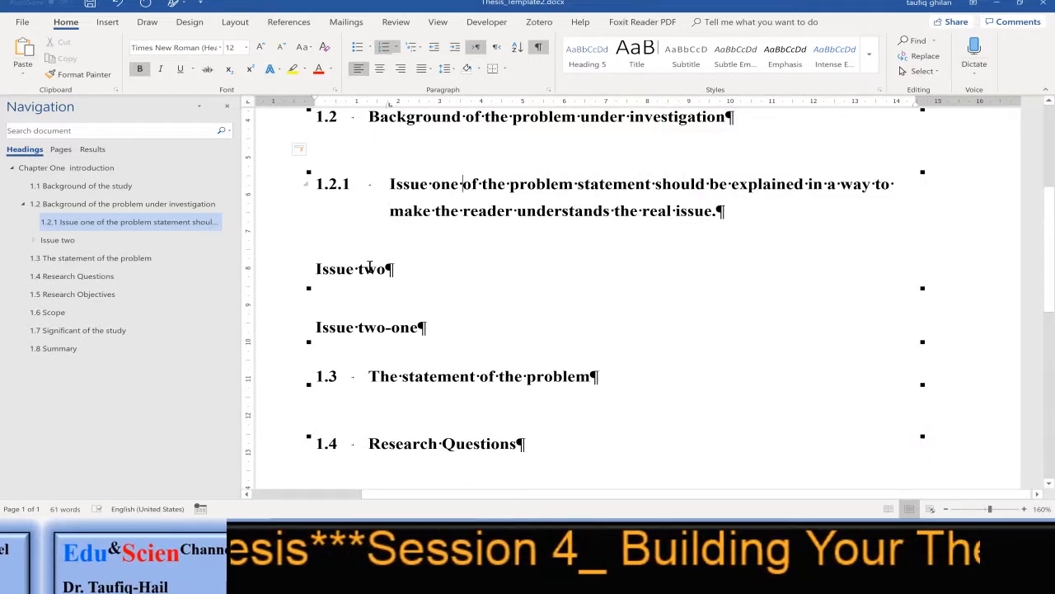
Step: Try the Heading 4 style on the "Issue two" heading and restore Heading 3
scroll(437, 144, up, 3)
click(600, 160)
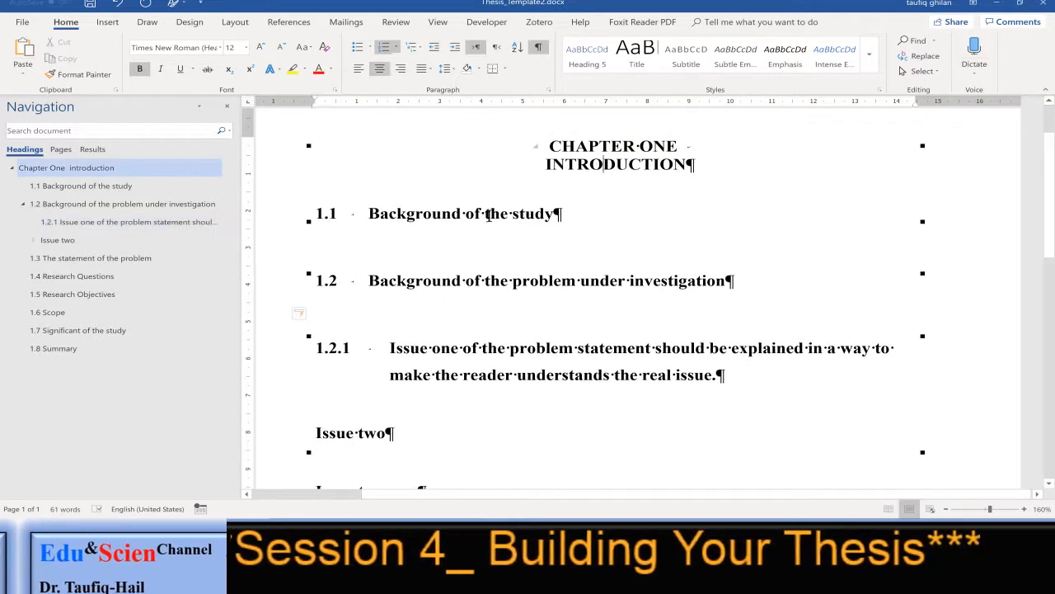
click(485, 214)
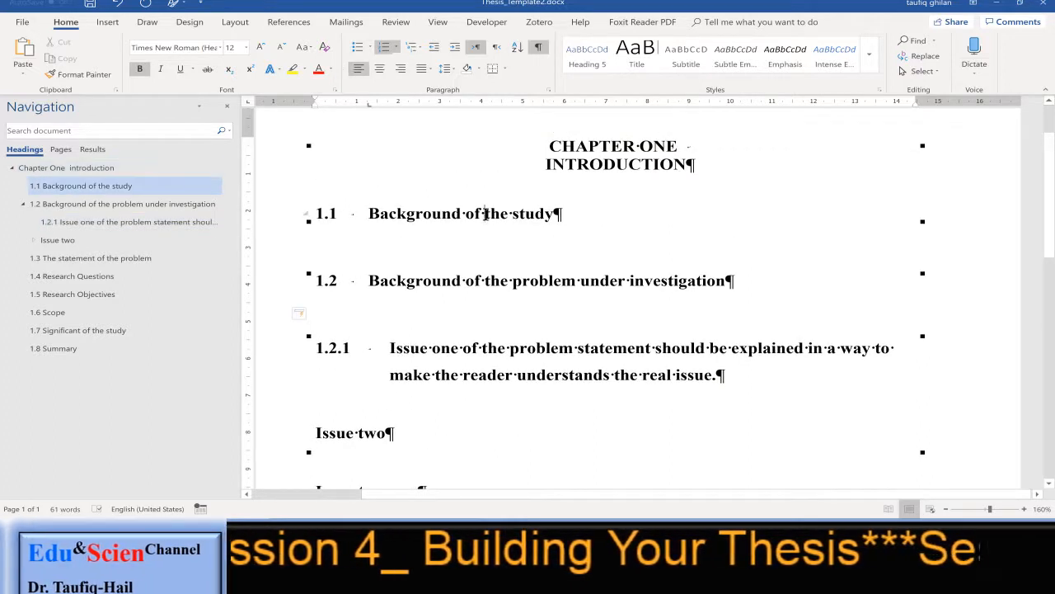
click(454, 280)
click(439, 348)
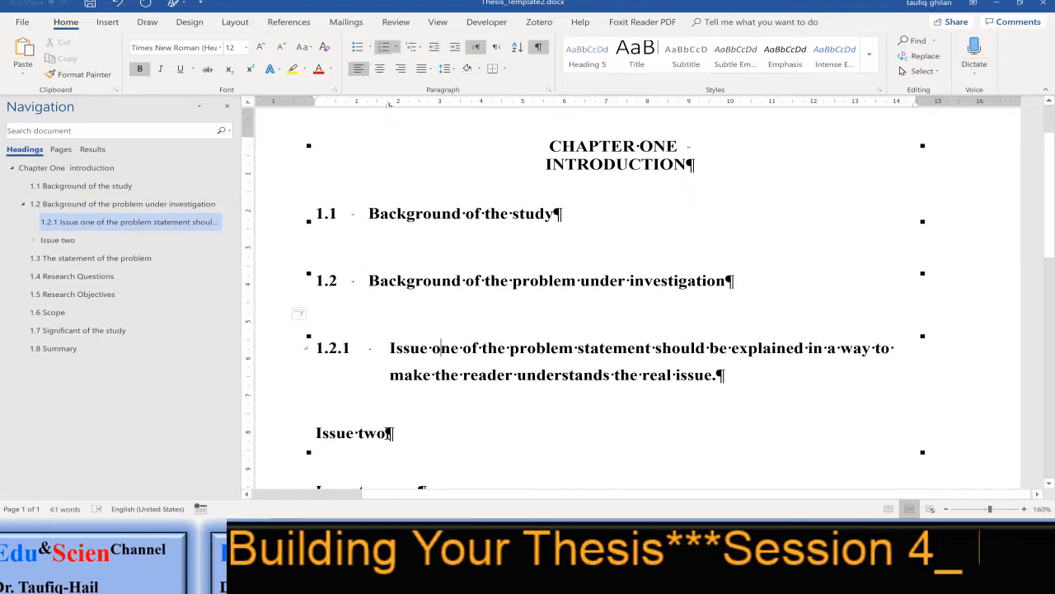
click(371, 436)
click(869, 53)
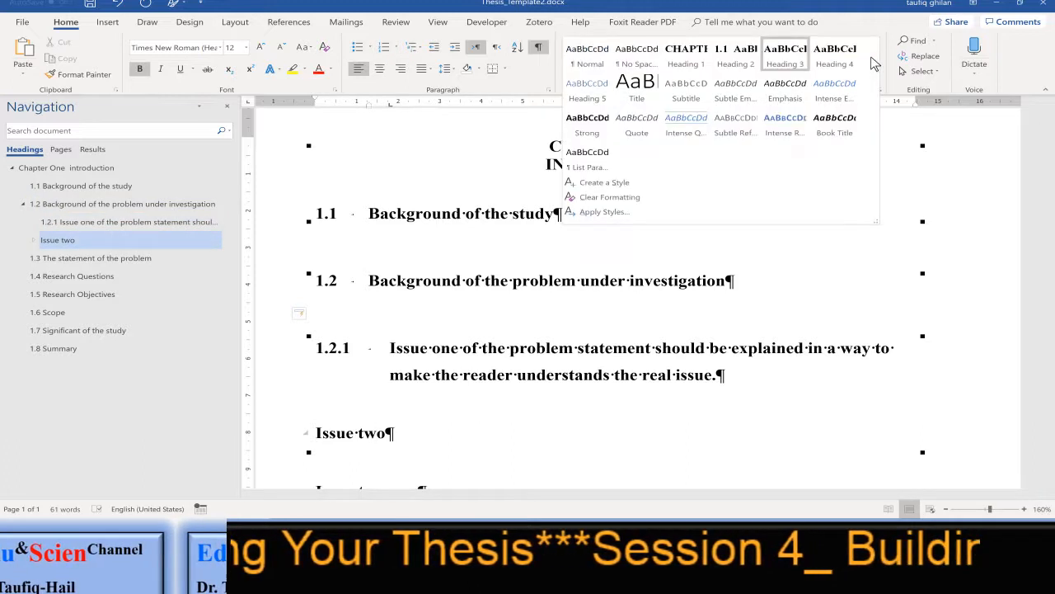
click(835, 57)
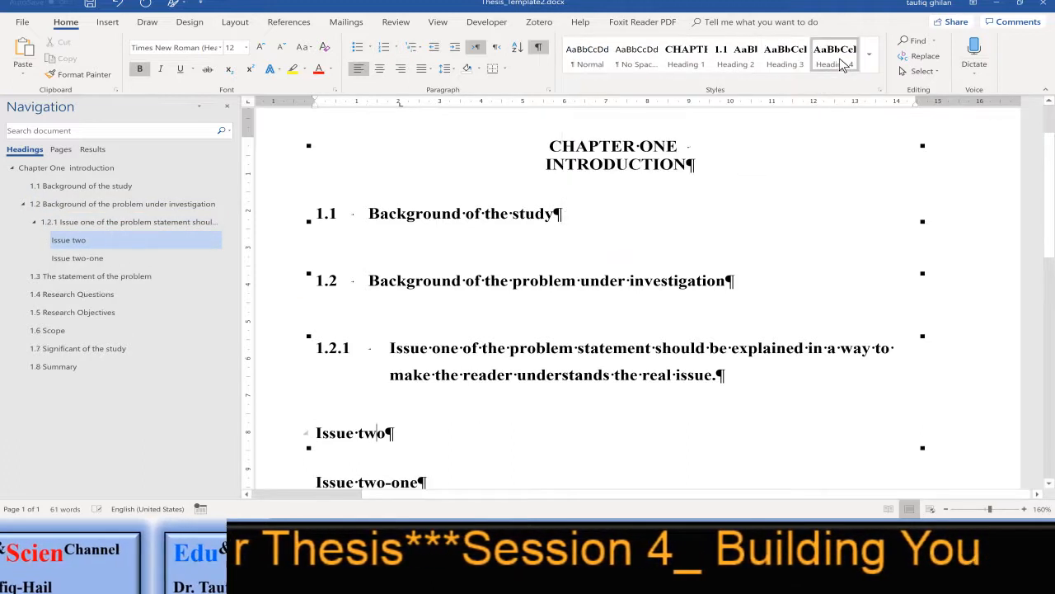
click(414, 47)
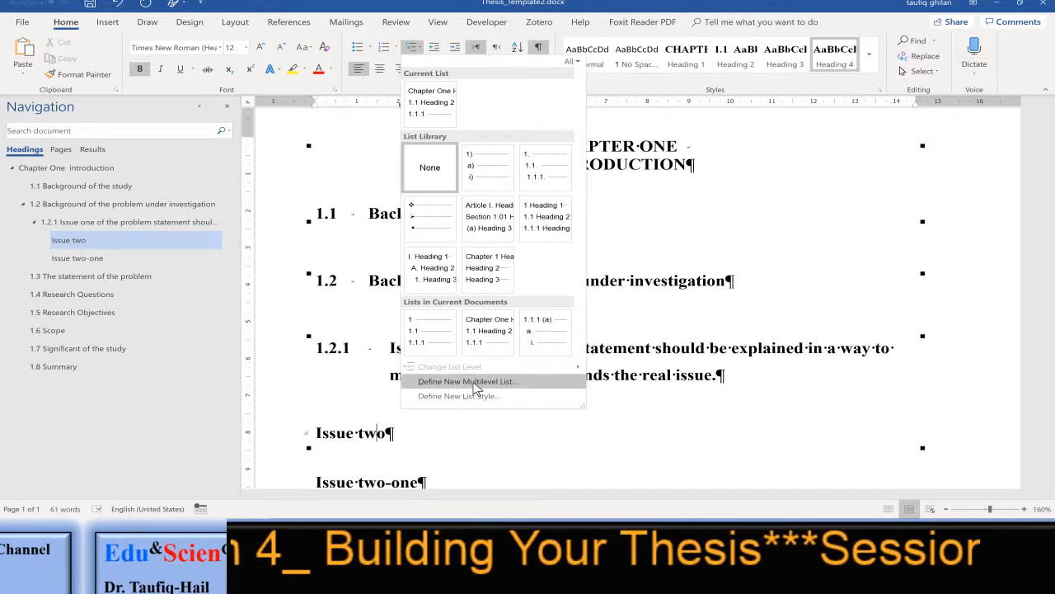
click(412, 435)
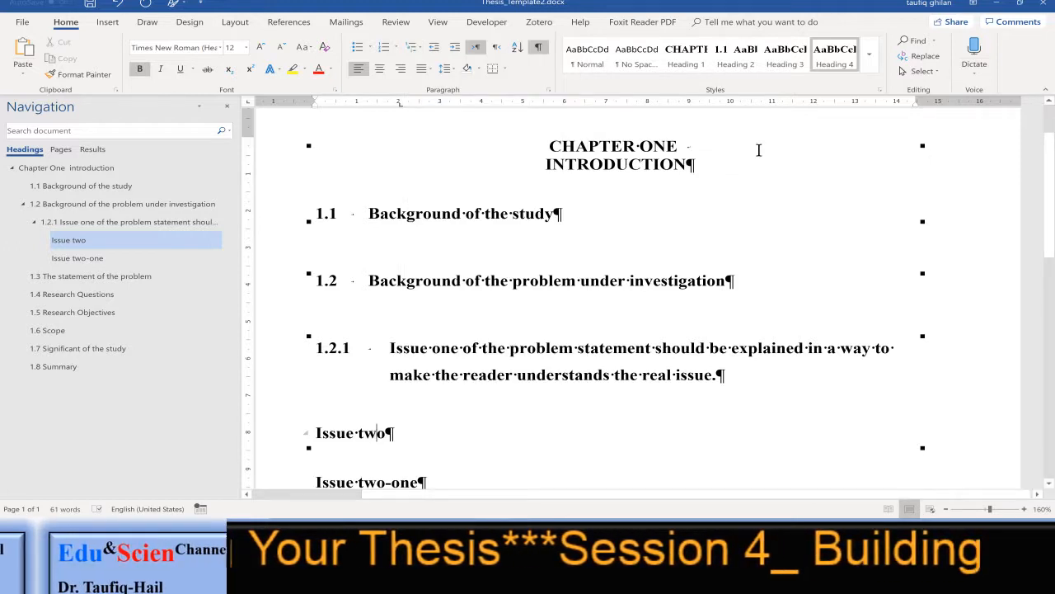
click(791, 52)
Step: Open the multilevel list definition for the "Issue two-one" heading and link level 4 to Heading 4
scroll(587, 305, down, 3)
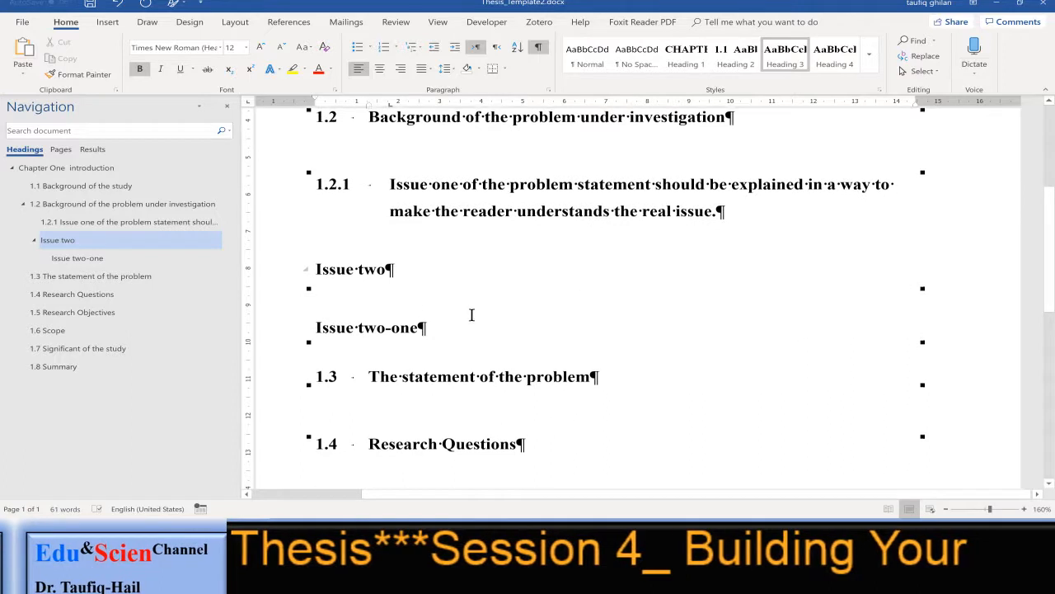
click(402, 332)
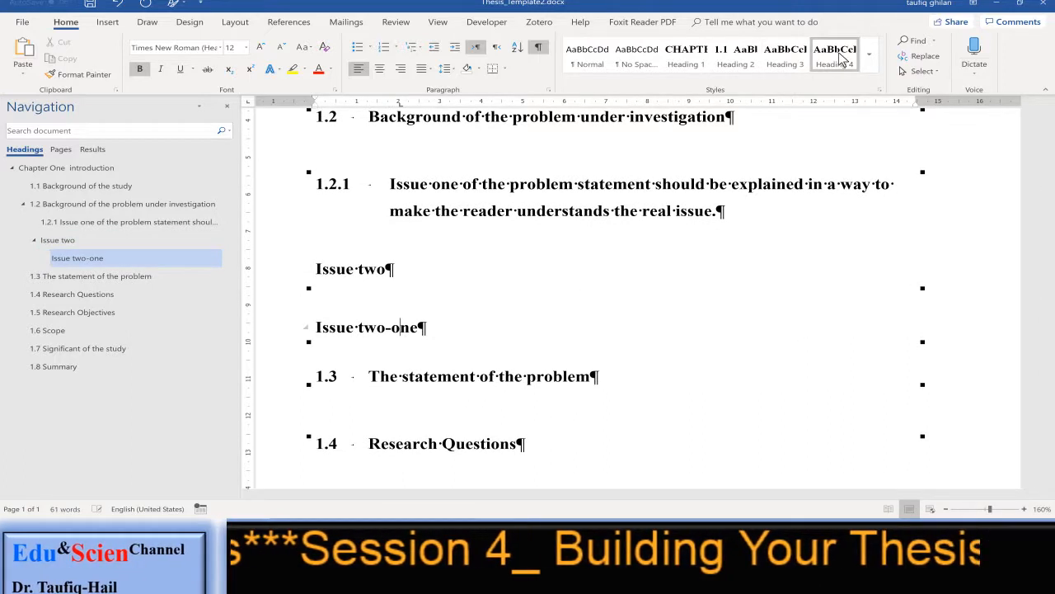
click(419, 50)
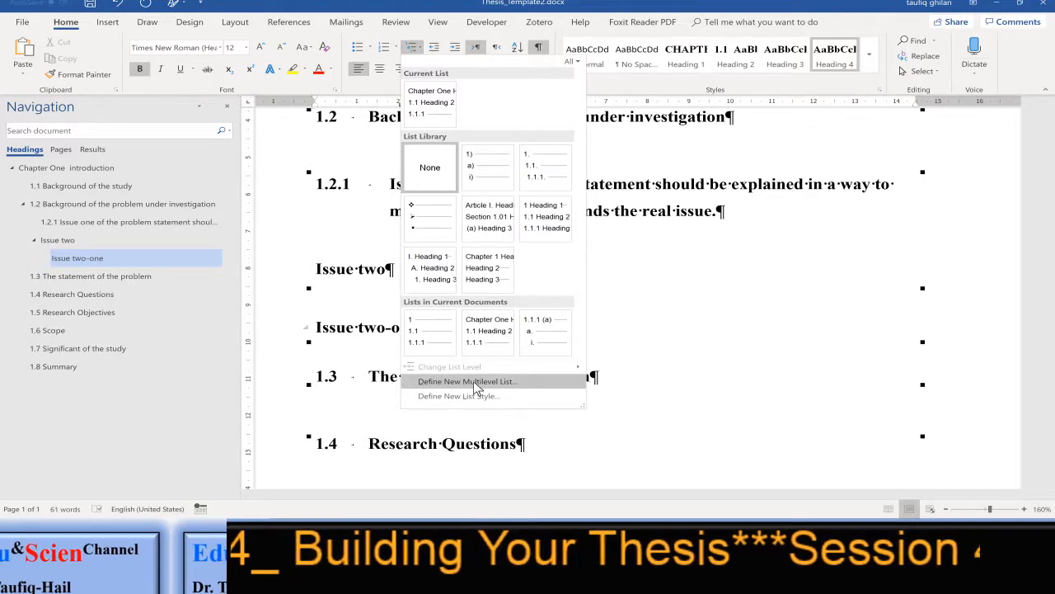
click(494, 382)
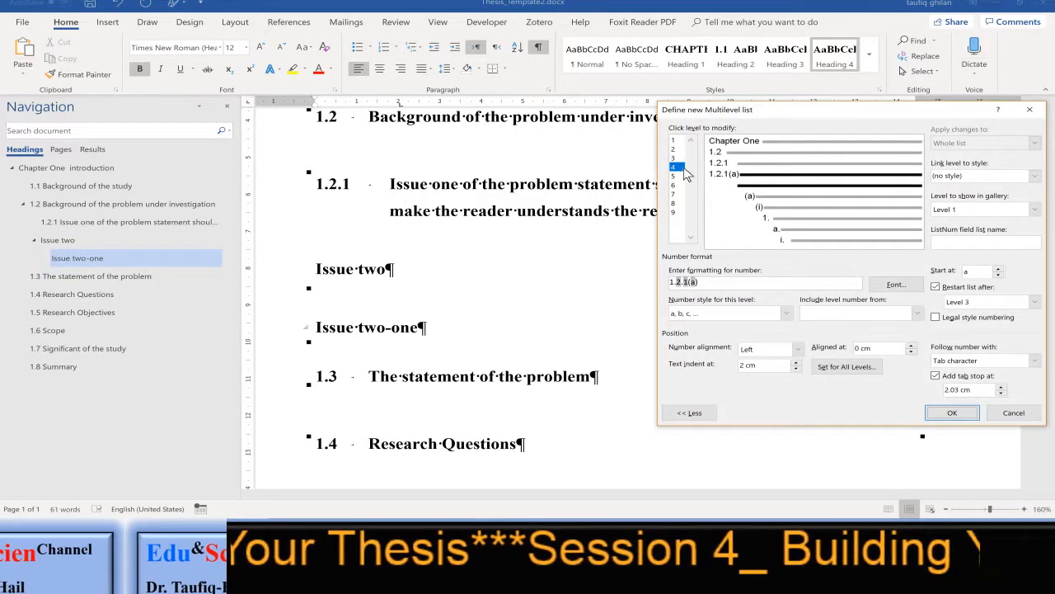
click(1035, 177)
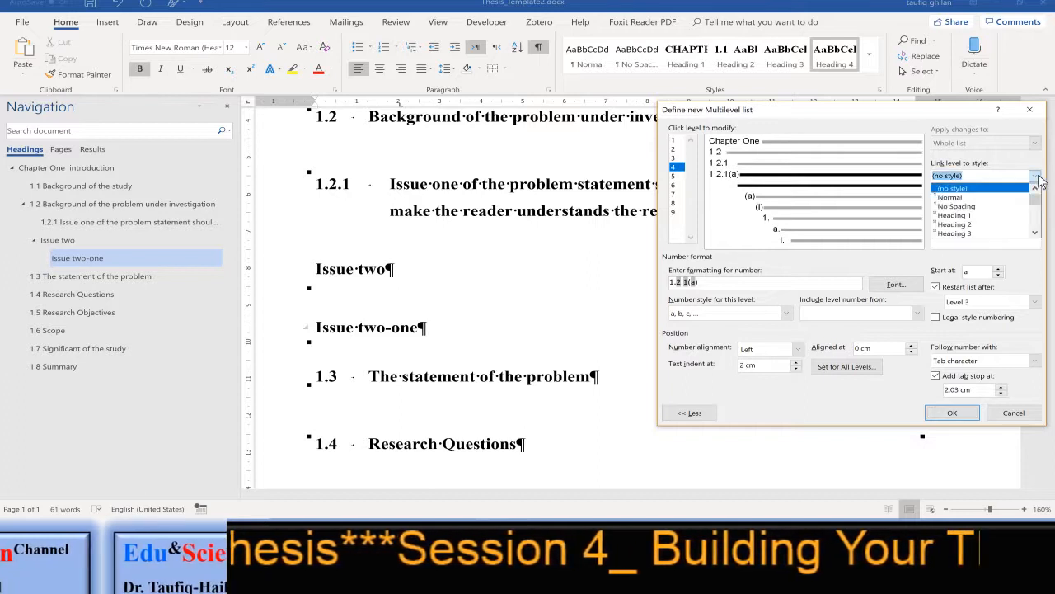
scroll(1035, 231, down, 2)
click(1014, 233)
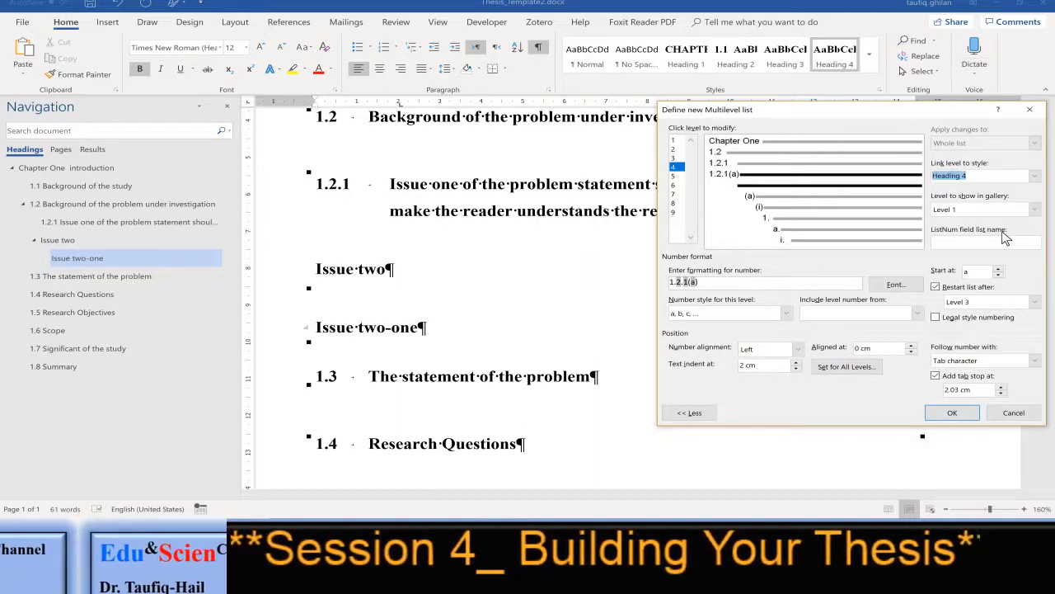
Step: Choose the a, b, c number style for level 4
click(786, 315)
click(788, 316)
click(787, 316)
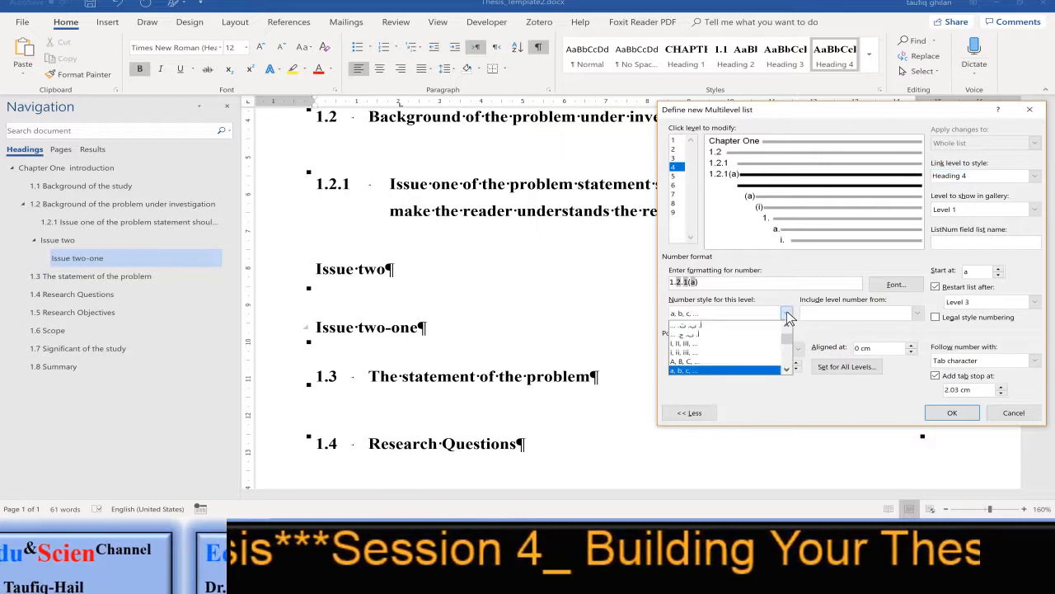
click(698, 371)
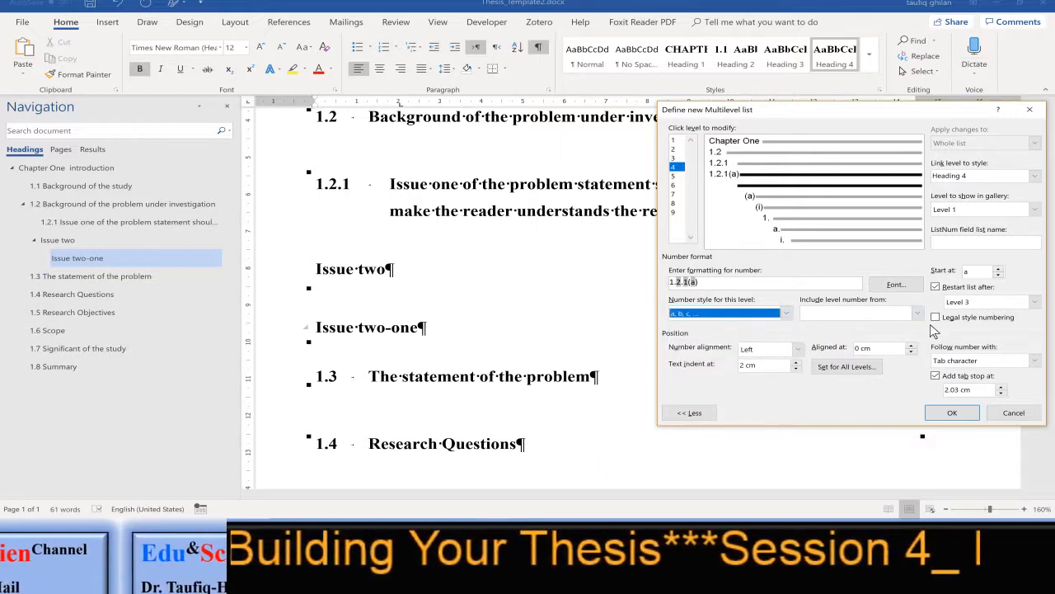
Step: Try replacing the leading chapter number in level 4's number format with "one" and restore the 1
click(672, 282)
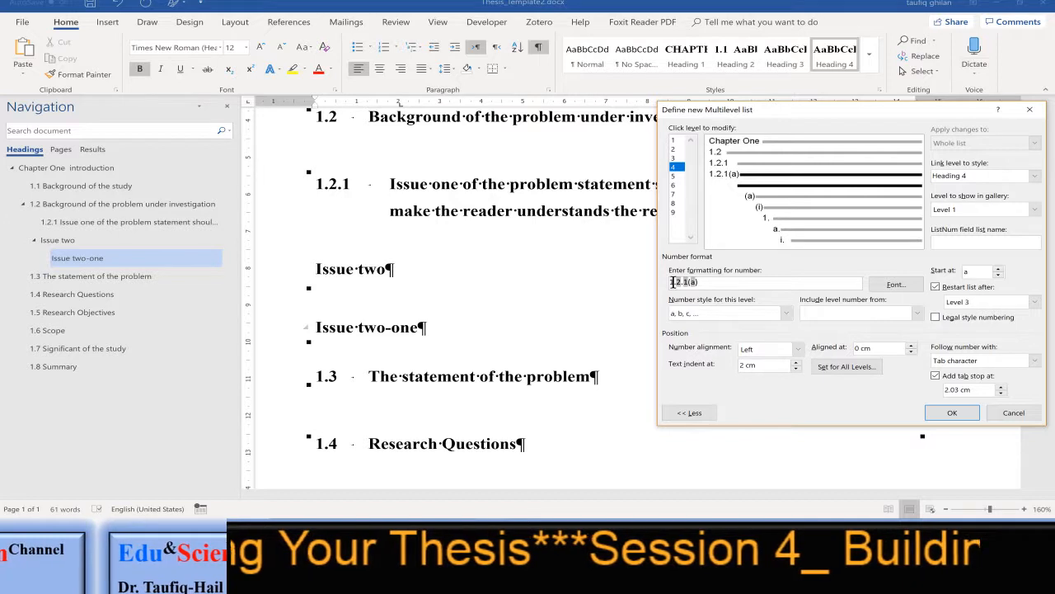
key(Delete)
text(one)
key(BackSpace)
key(BackSpace)
key(BackSpace)
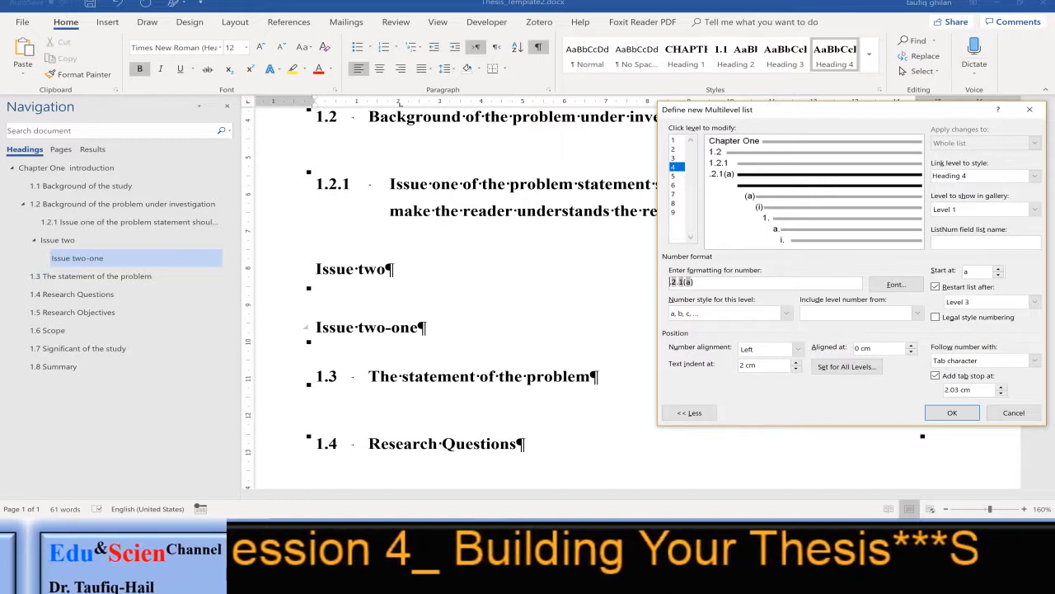
text(1)
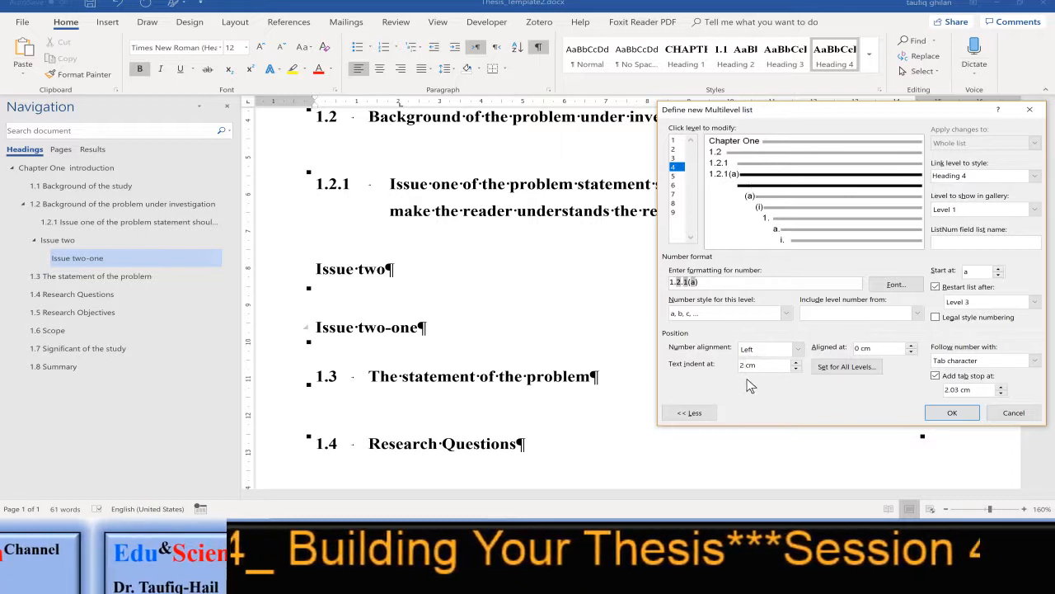
Step: Set level 4's text indent to 2.03 cm and apply the list definition to the "Issue two-one" heading
text(.03)
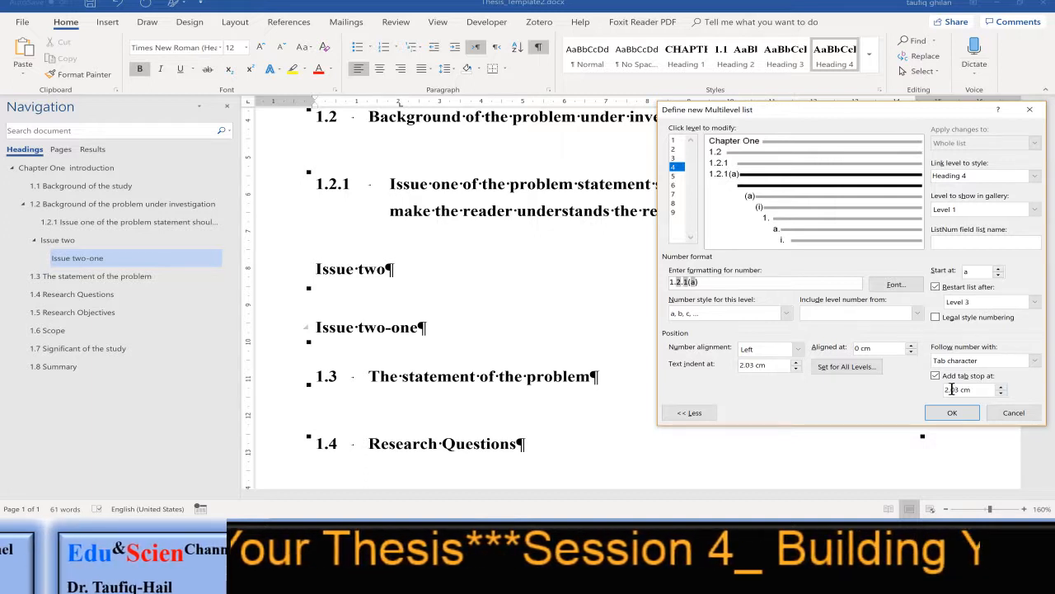
click(951, 413)
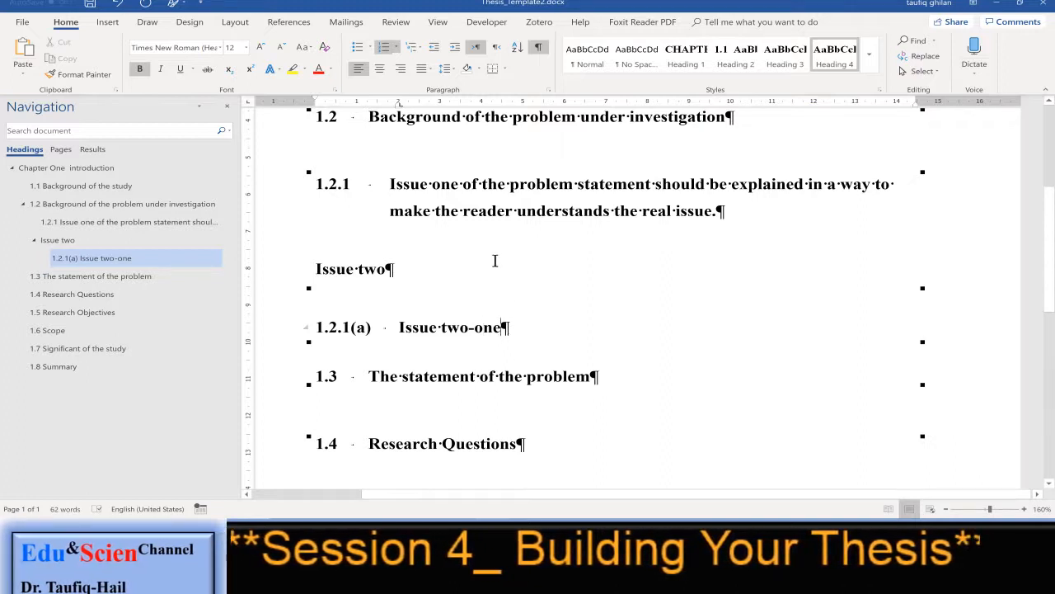
Step: Select the text of heading 1.2.1 from "the problem statement" to its end
drag(485, 183, 714, 211)
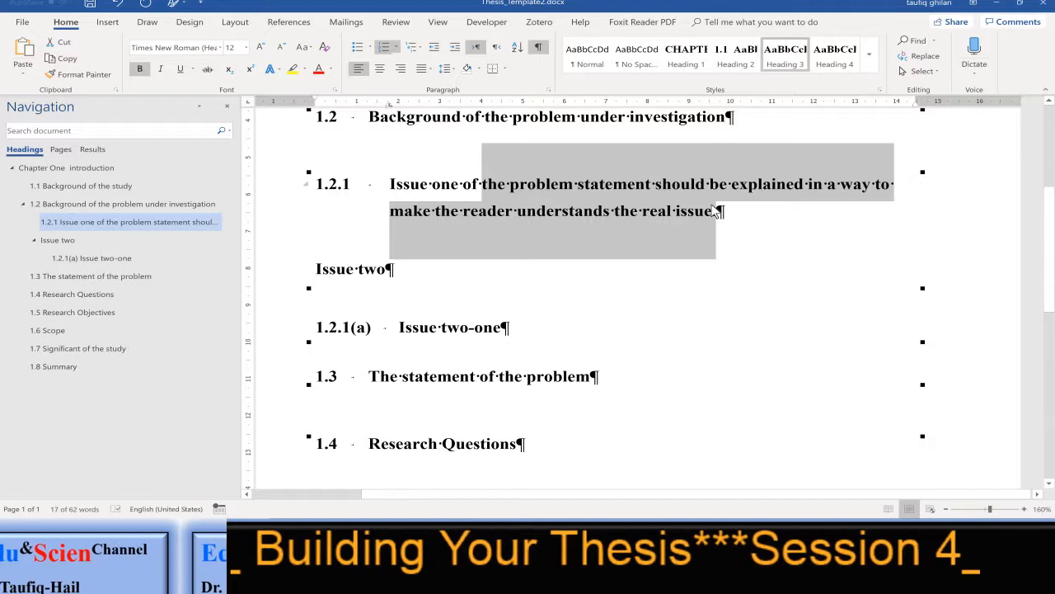